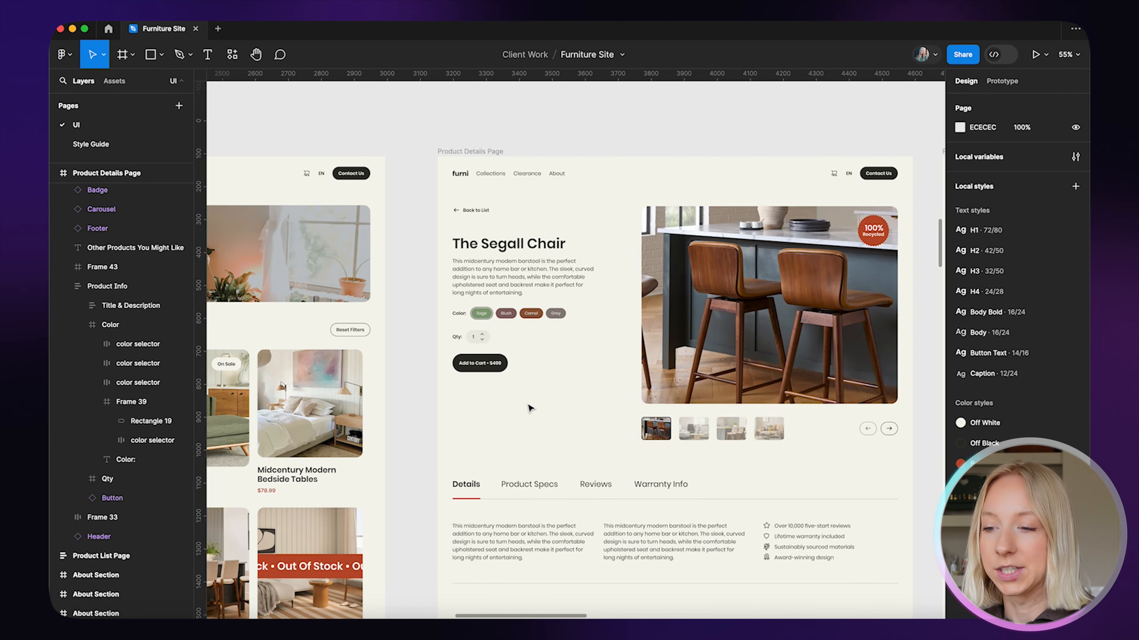
Examine the three About Section frames and the text card placed differently in each one.
scroll(552, 386, down, 15)
scroll(536, 358, down, 10)
scroll(590, 330, up, 5)
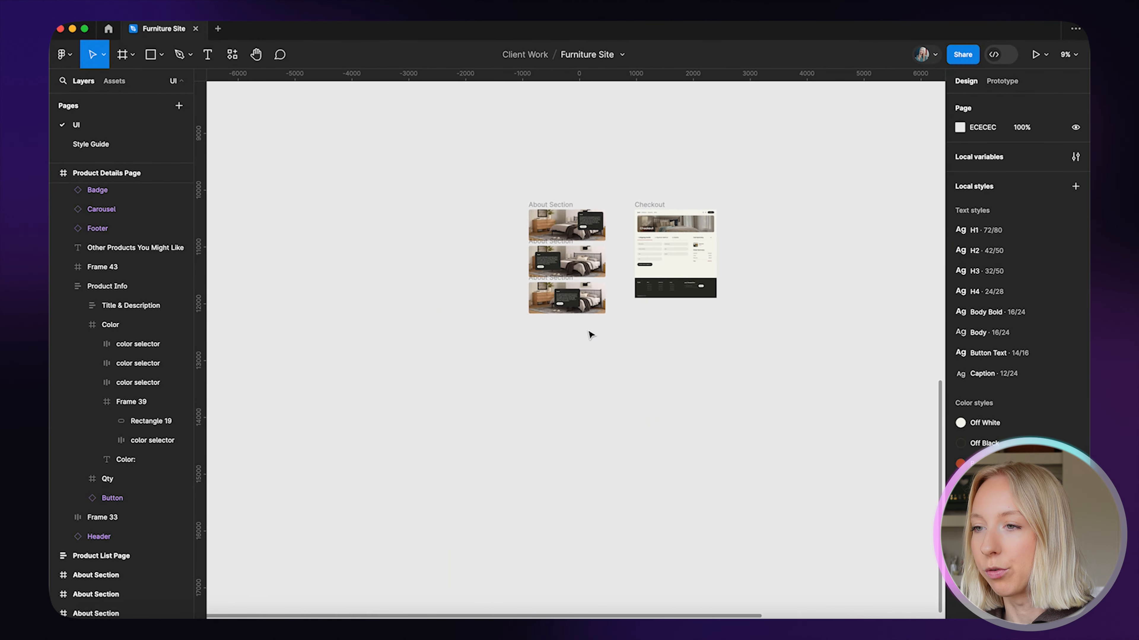
drag(422, 180, 655, 515)
drag(624, 385, 529, 358)
scroll(529, 359, up, 5)
scroll(735, 345, down, 3)
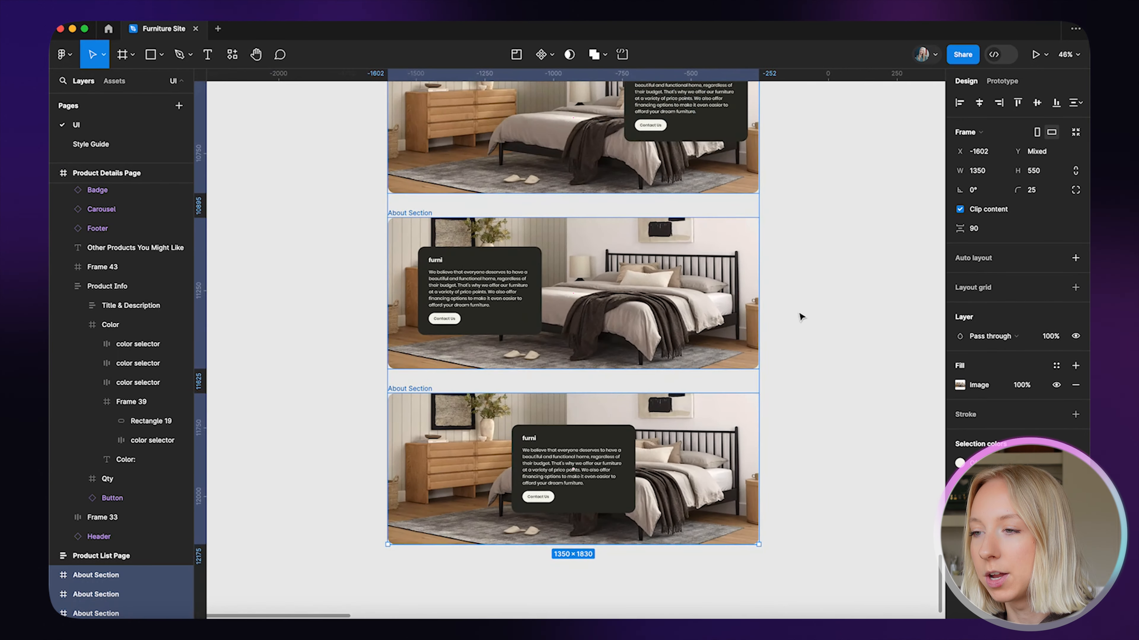
click(807, 316)
scroll(810, 315, up, 1)
scroll(810, 315, down, 3)
scroll(810, 315, right, 1)
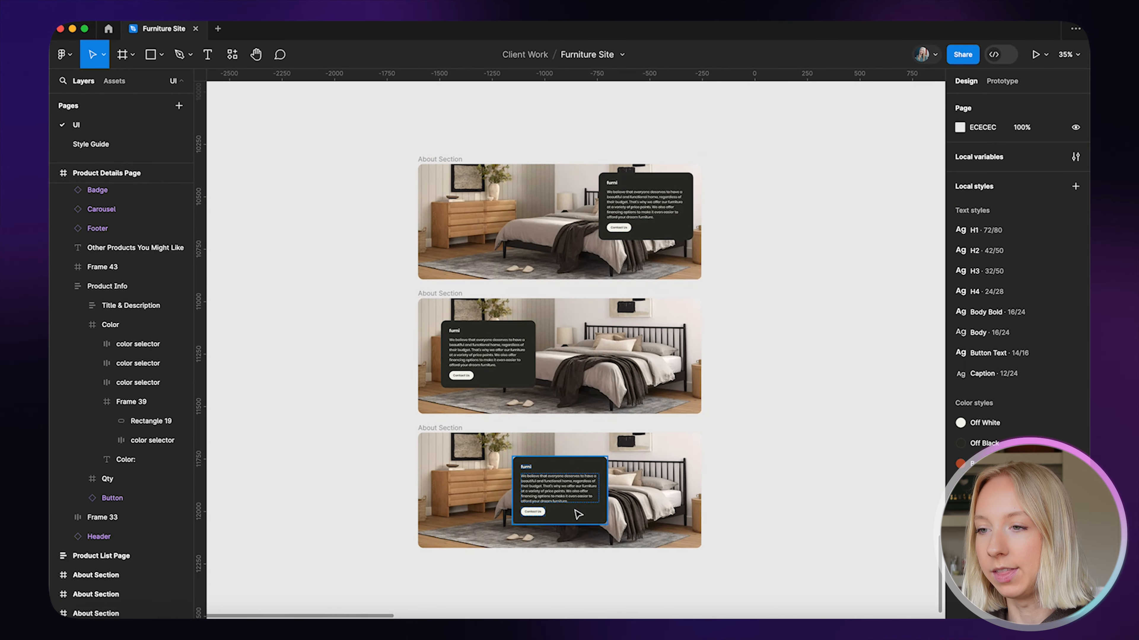
scroll(578, 514, up, 2)
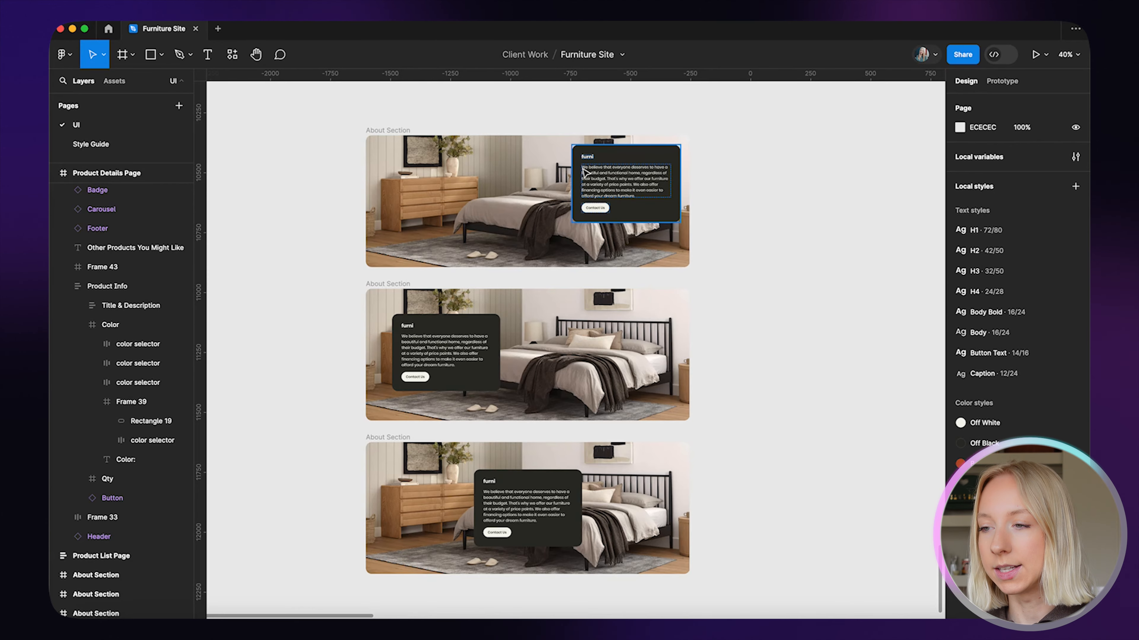
Inspect the furni logo inside the first About Section's text card, then clear the selection.
double_click(589, 157)
scroll(609, 152, up, 10)
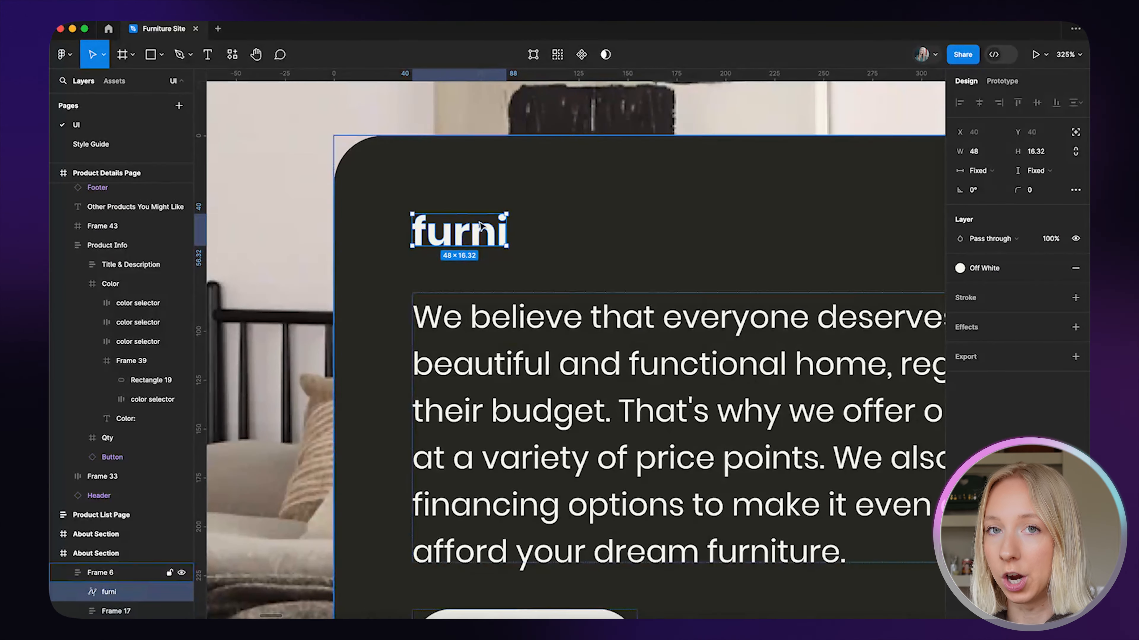
scroll(477, 212, down, 7)
scroll(722, 273, down, 3)
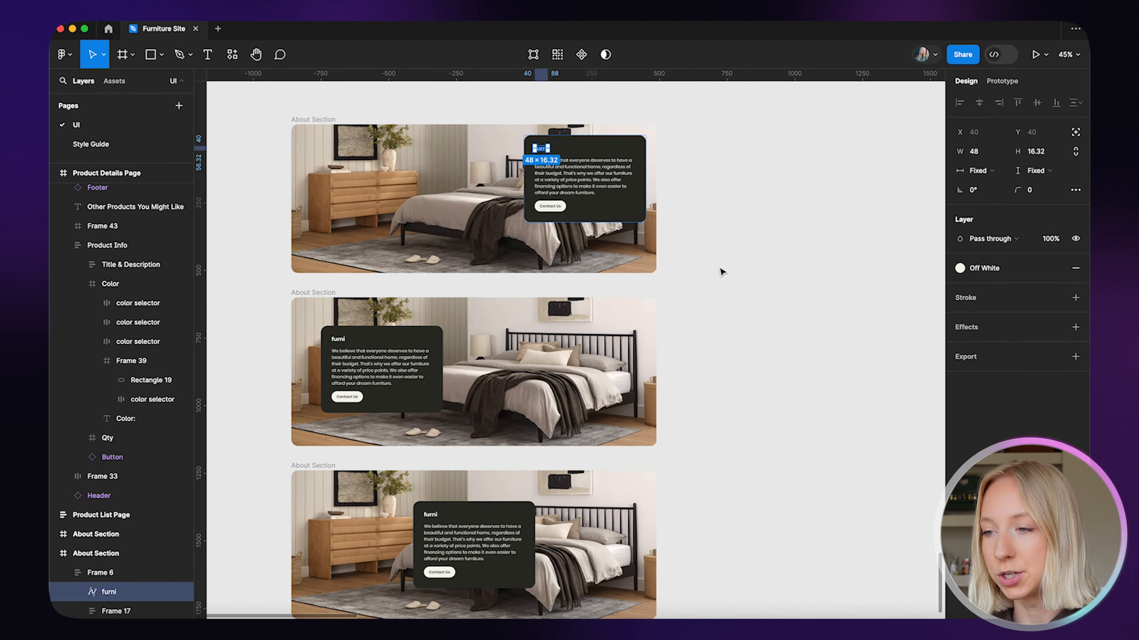
click(743, 259)
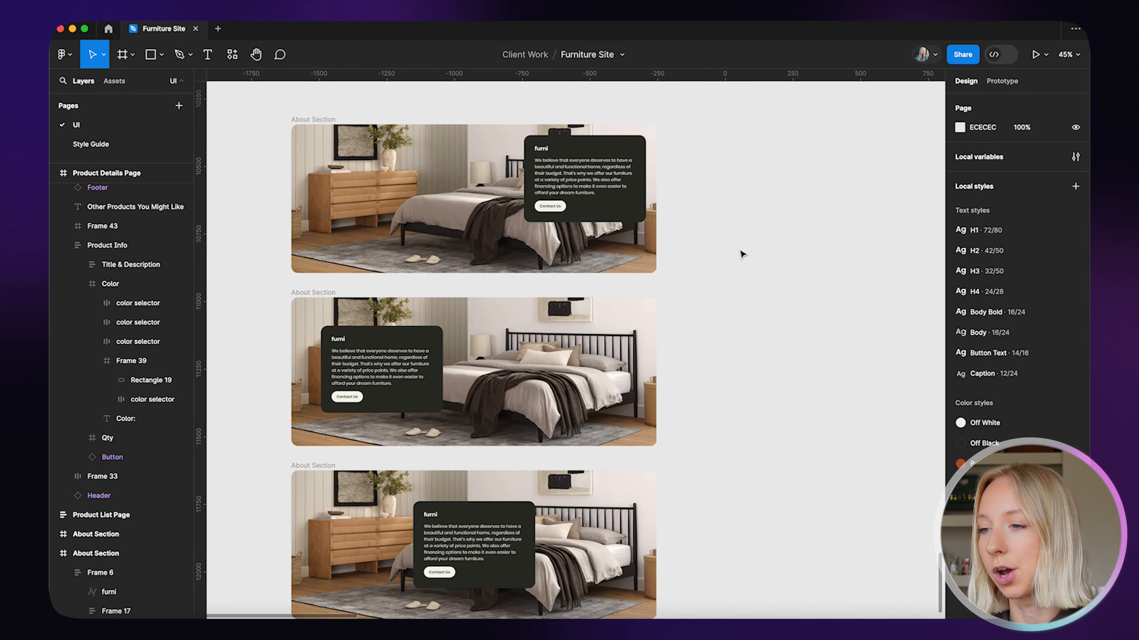
Select the matching furni logos in all three About Section cards and scale them together to about 79 × 27.
double_click(540, 150)
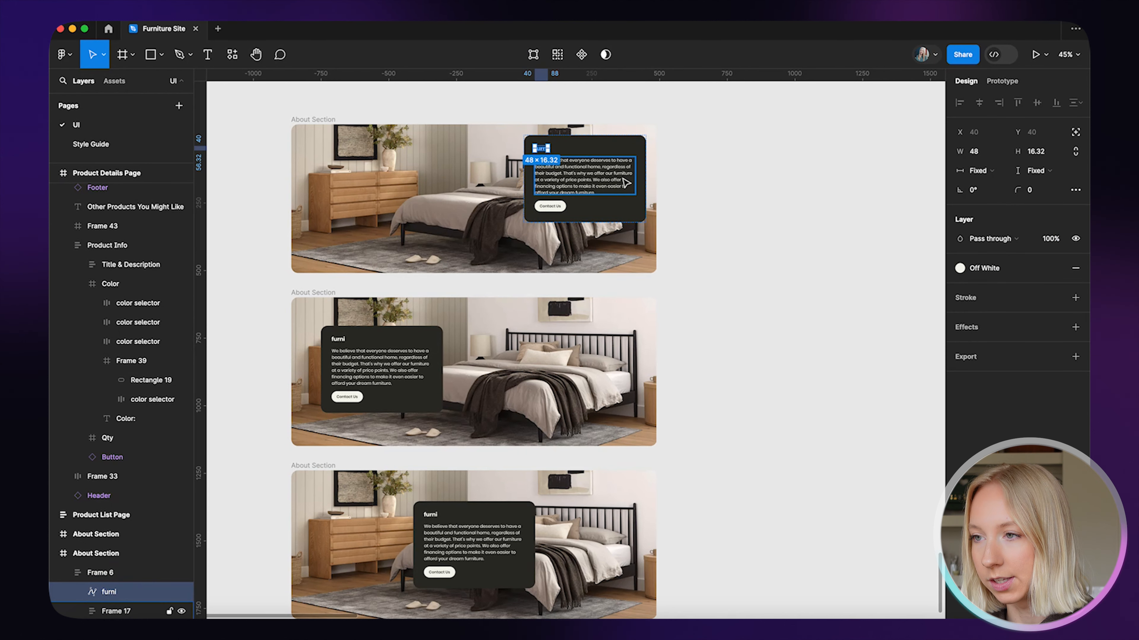
click(558, 56)
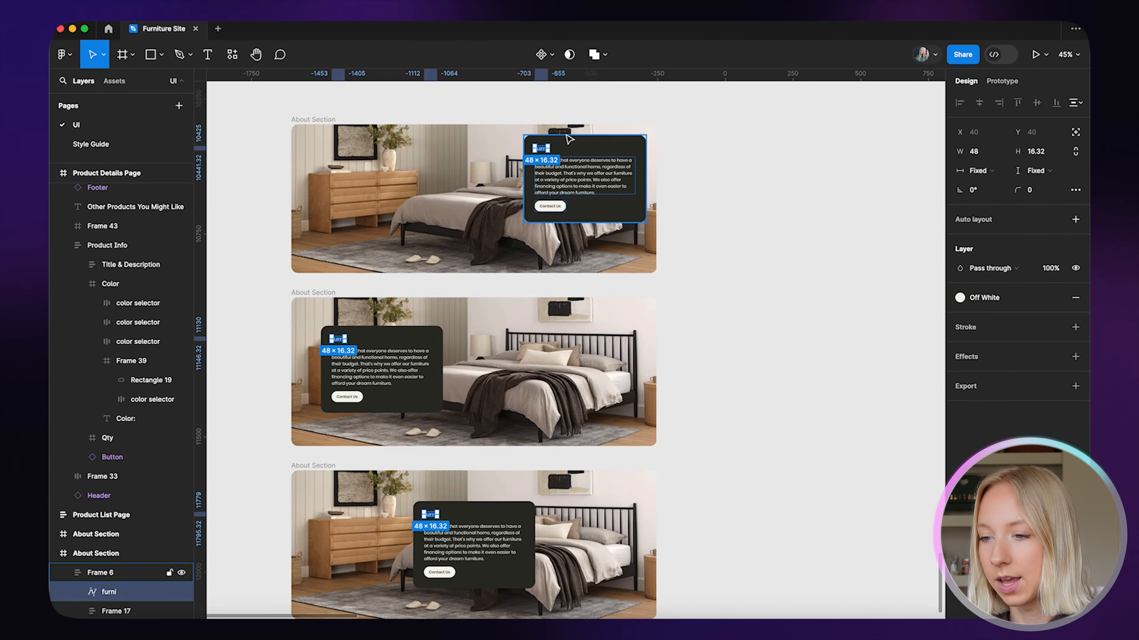
scroll(562, 134, down, 2)
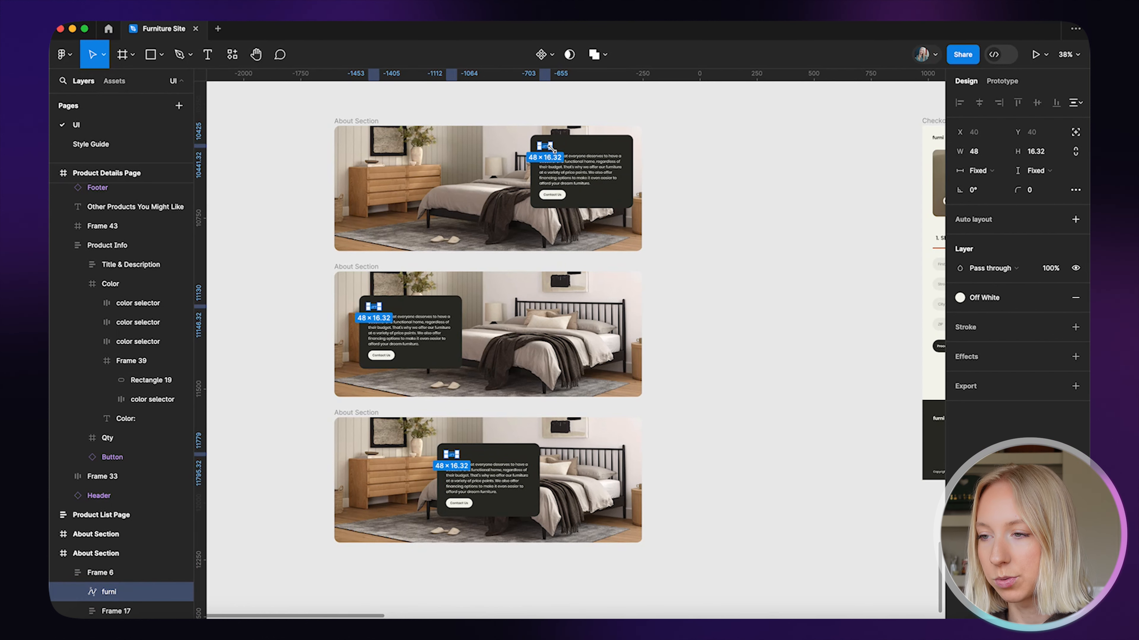
drag(552, 148, 554, 153)
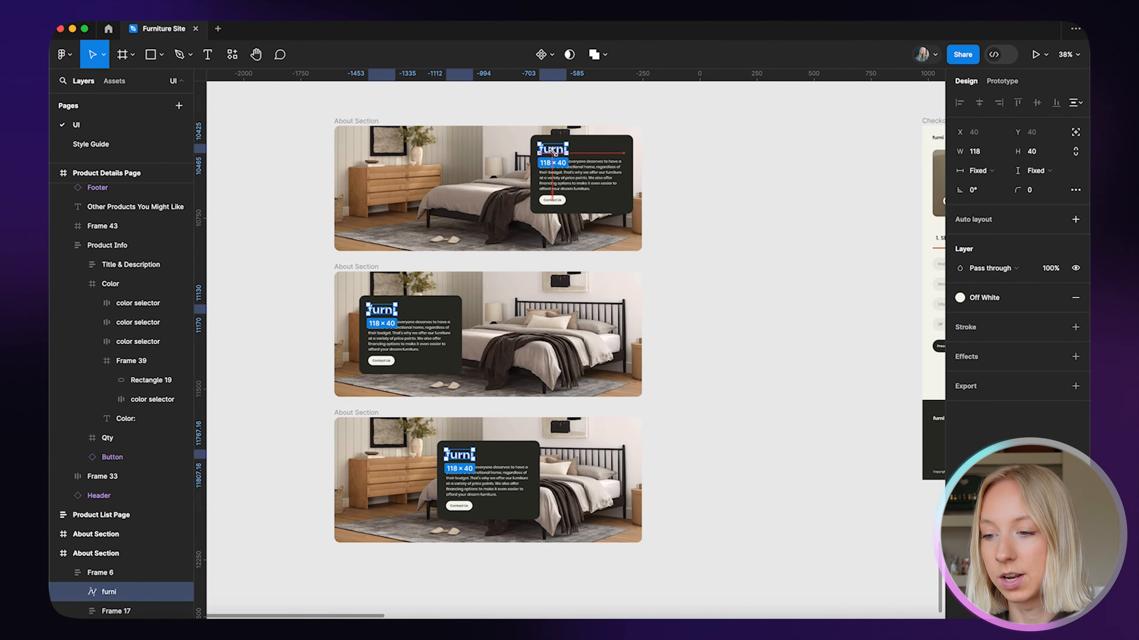
drag(554, 152, 548, 148)
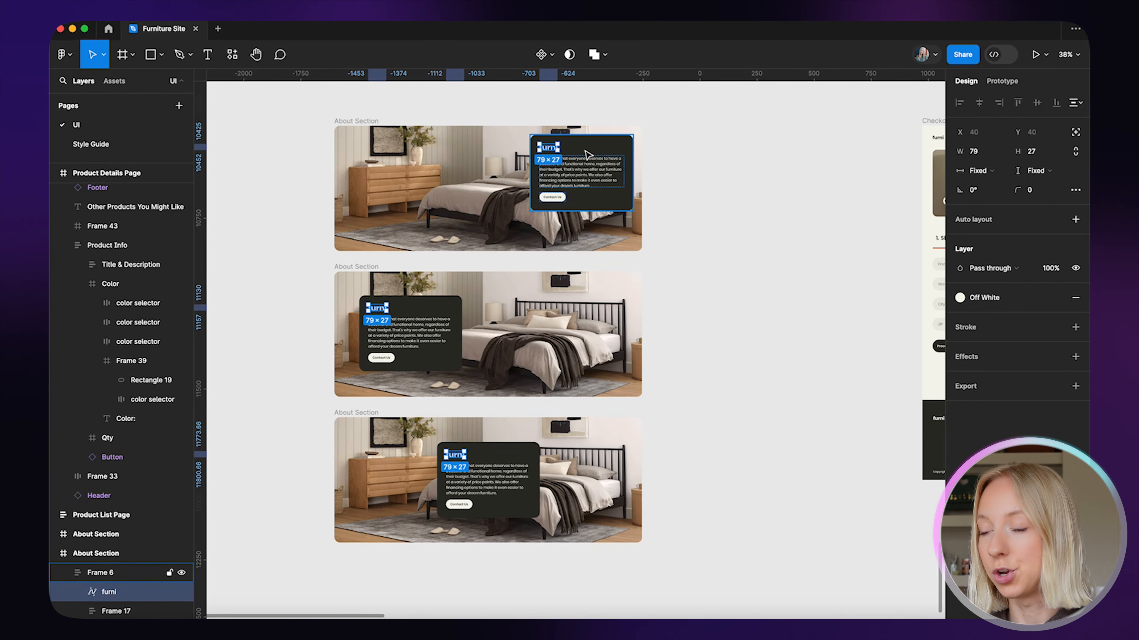
Scale the three selected furni logos to about 85 × 29 and clear the selection.
scroll(588, 156, up, 10)
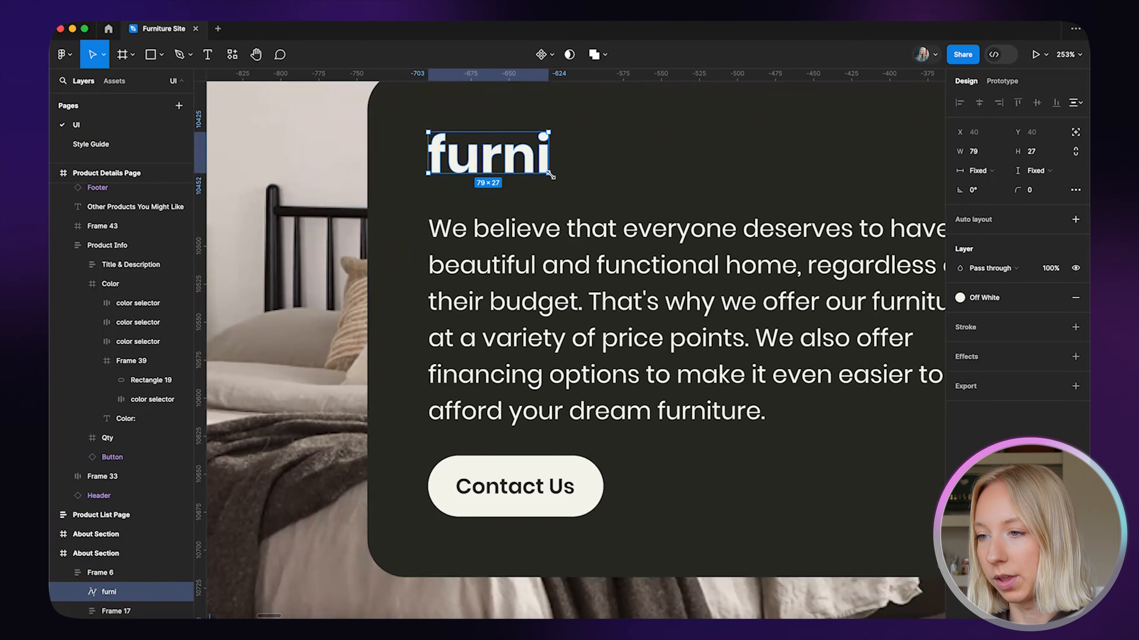
drag(552, 176, 568, 184)
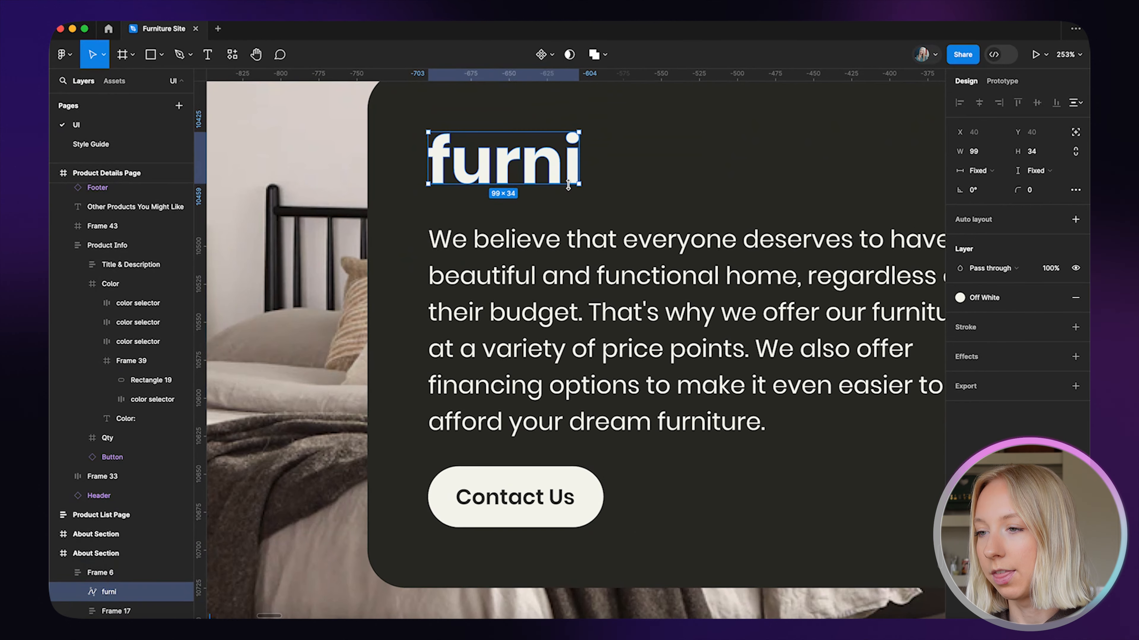
scroll(574, 184, down, 10)
scroll(586, 142, up, 8)
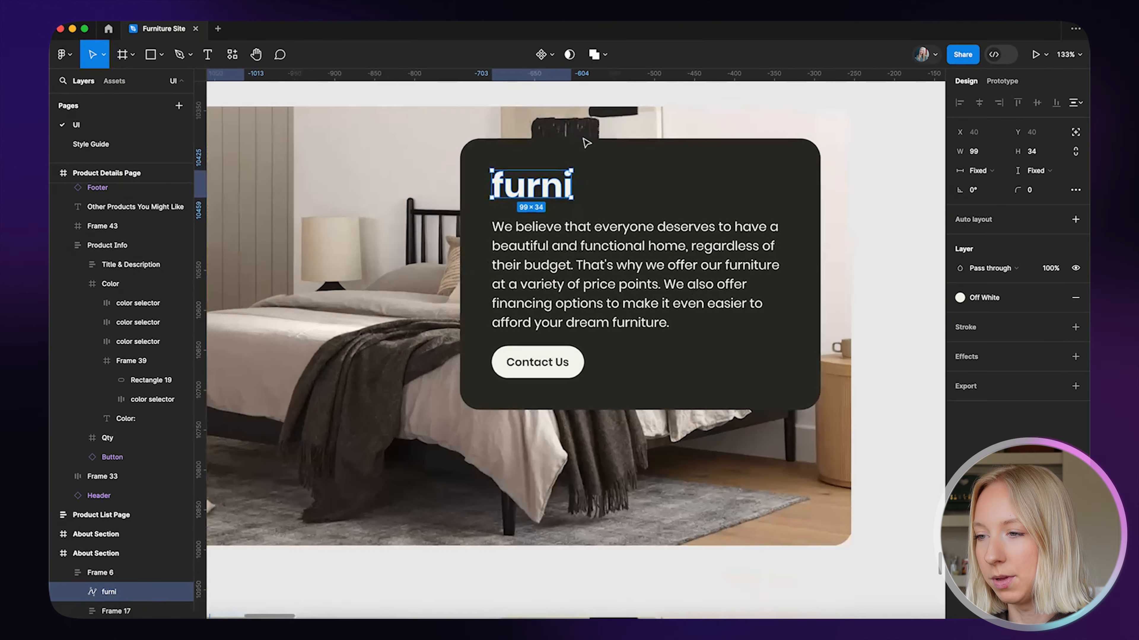
scroll(564, 193, up, 6)
drag(580, 205, 557, 196)
scroll(563, 201, down, 10)
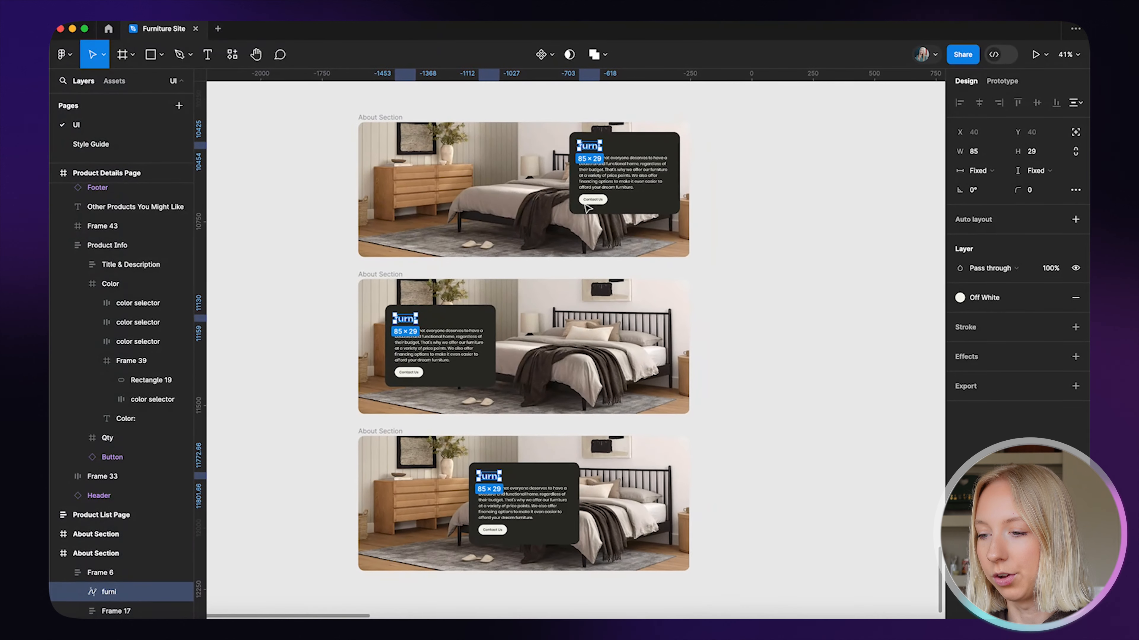
click(737, 221)
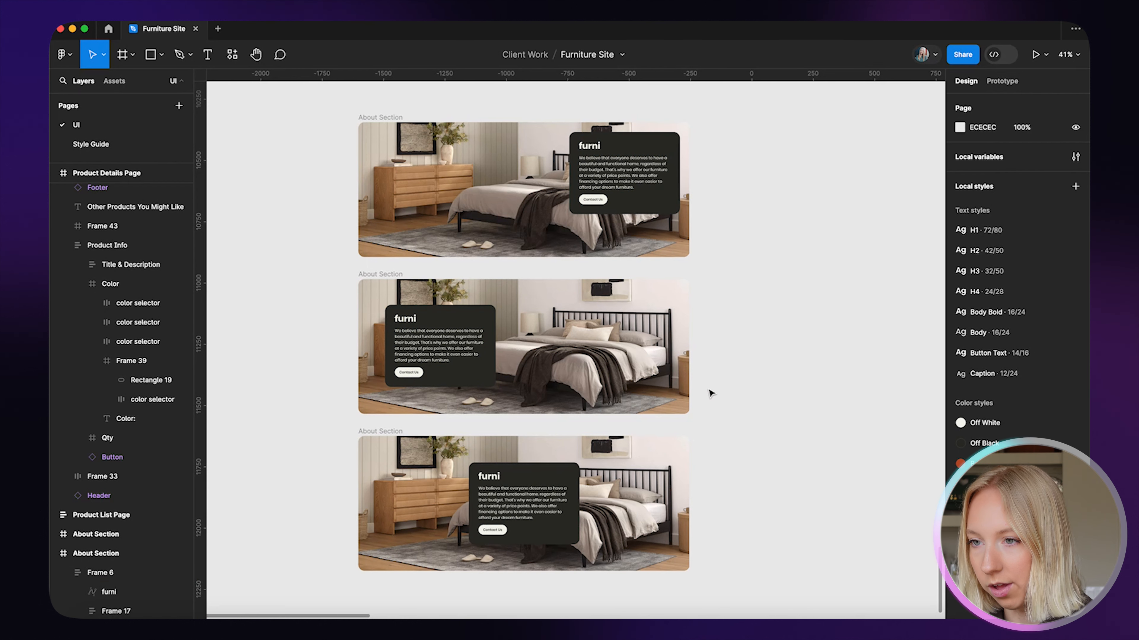
Select the matching text cards in all three About Sections and change their fill to Burnt Orange.
scroll(707, 257, right, 1)
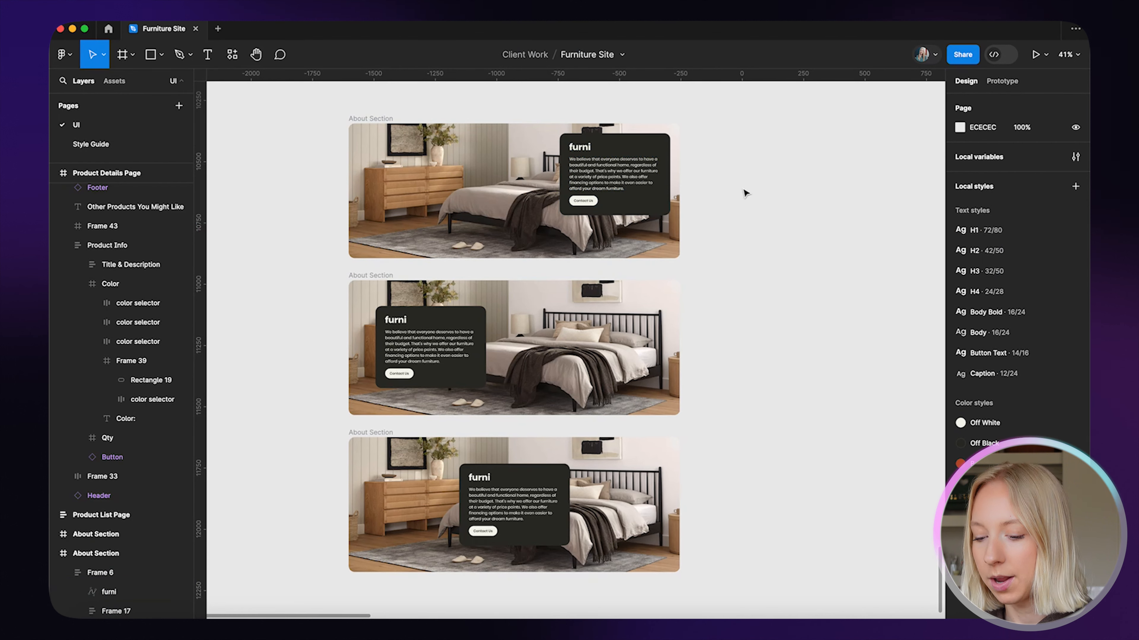
click(676, 177)
super+click(657, 152)
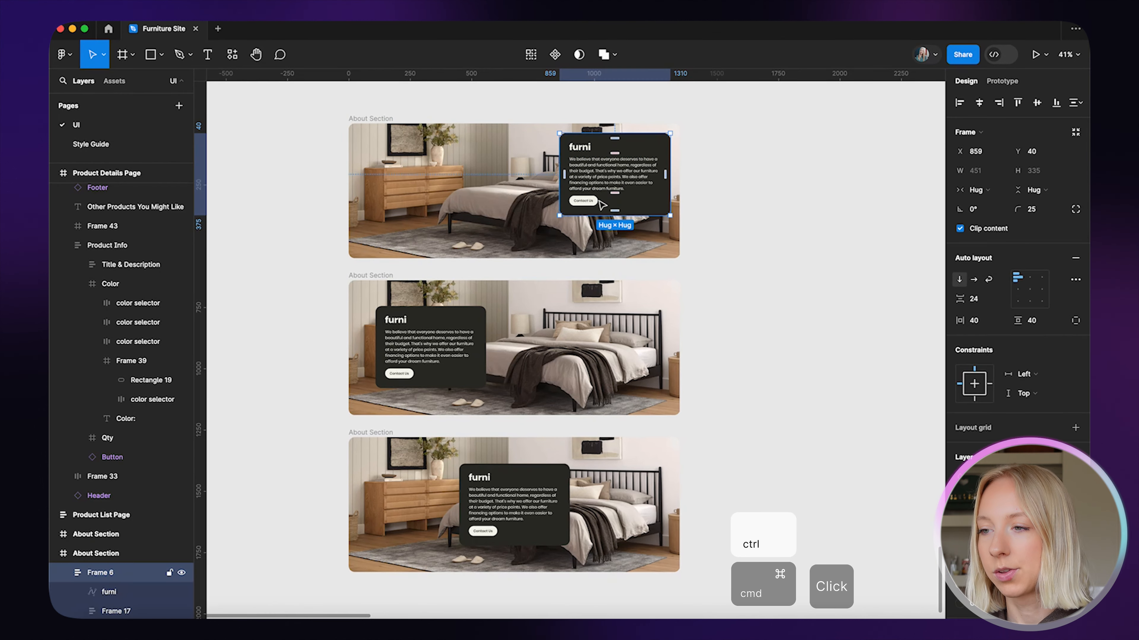
scroll(636, 166, up, 5)
scroll(637, 166, up, 2)
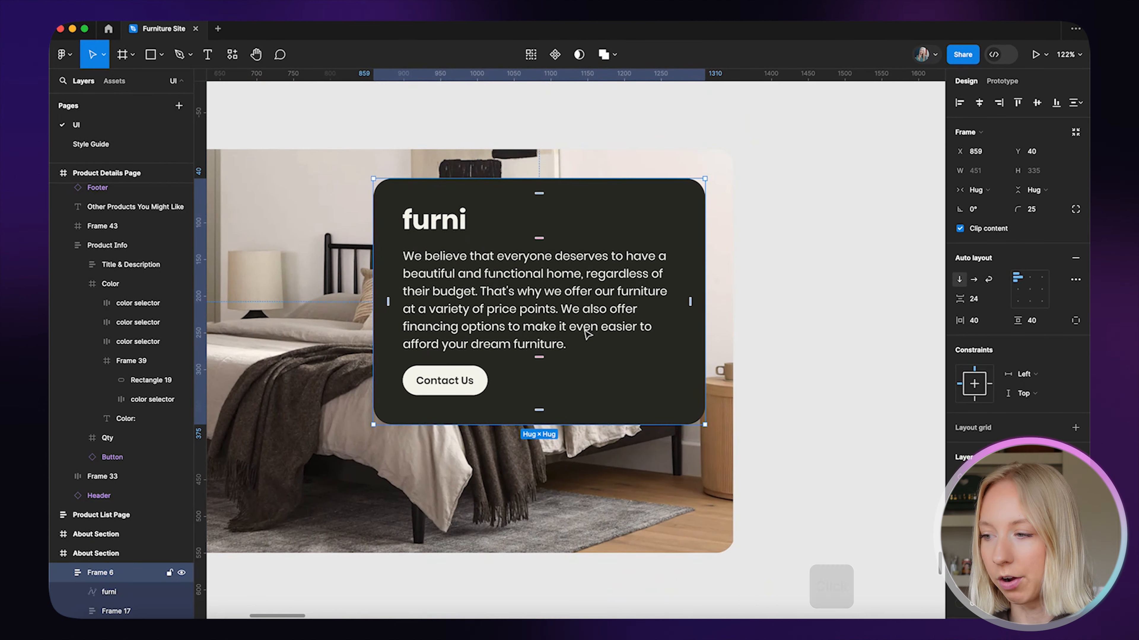
scroll(609, 274, down, 5)
scroll(611, 275, down, 2)
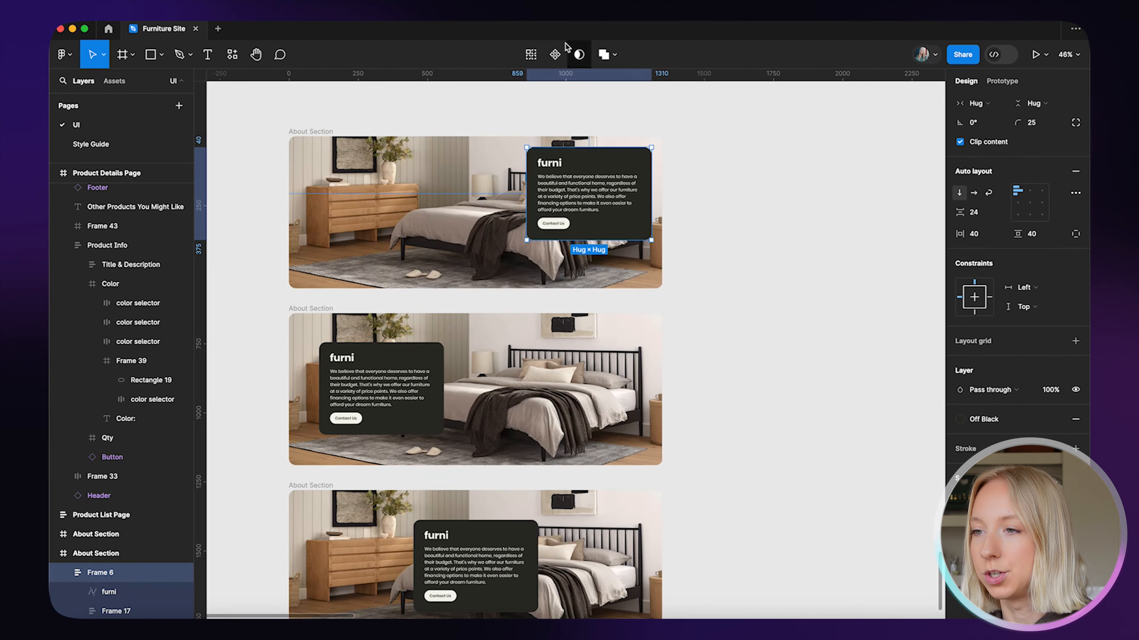
click(530, 54)
scroll(544, 472, down, 3)
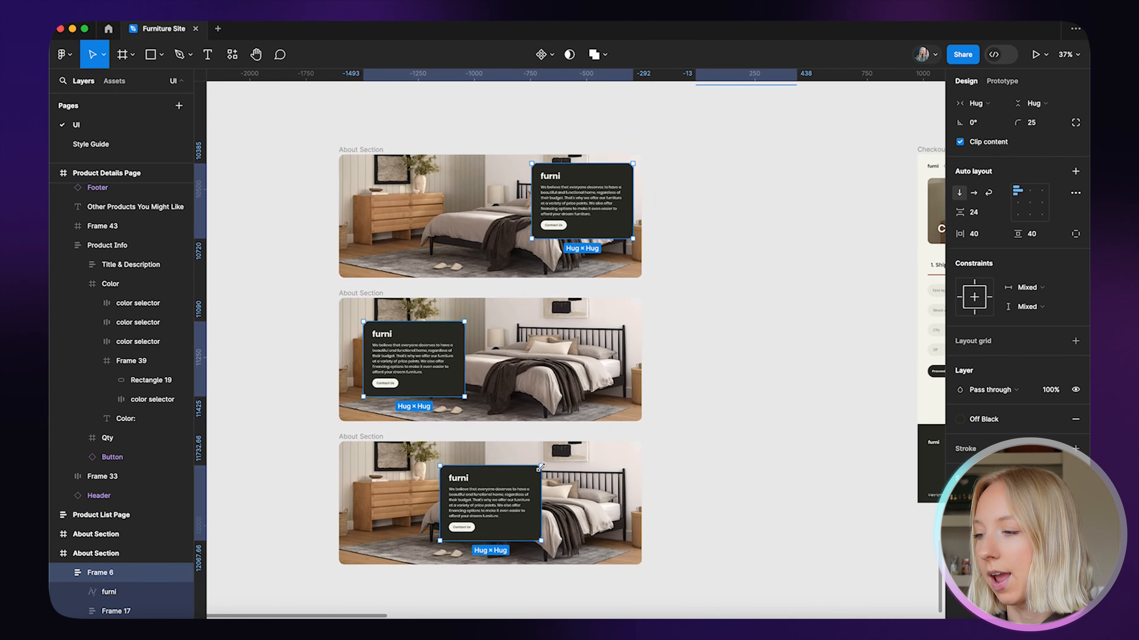
click(960, 420)
scroll(857, 535, up, 1)
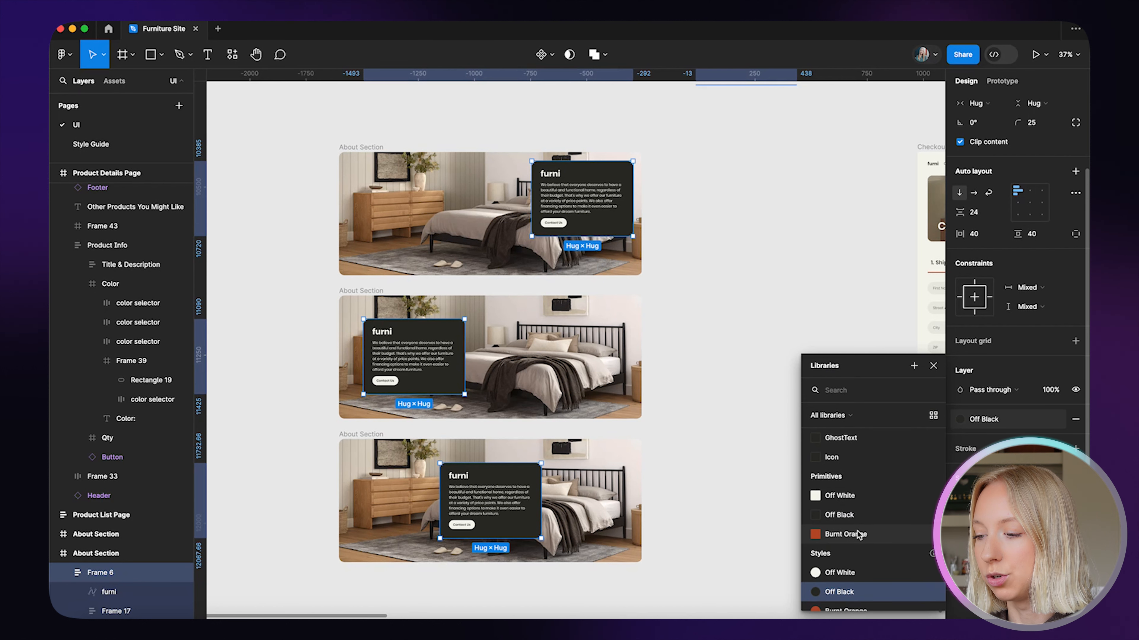
click(845, 534)
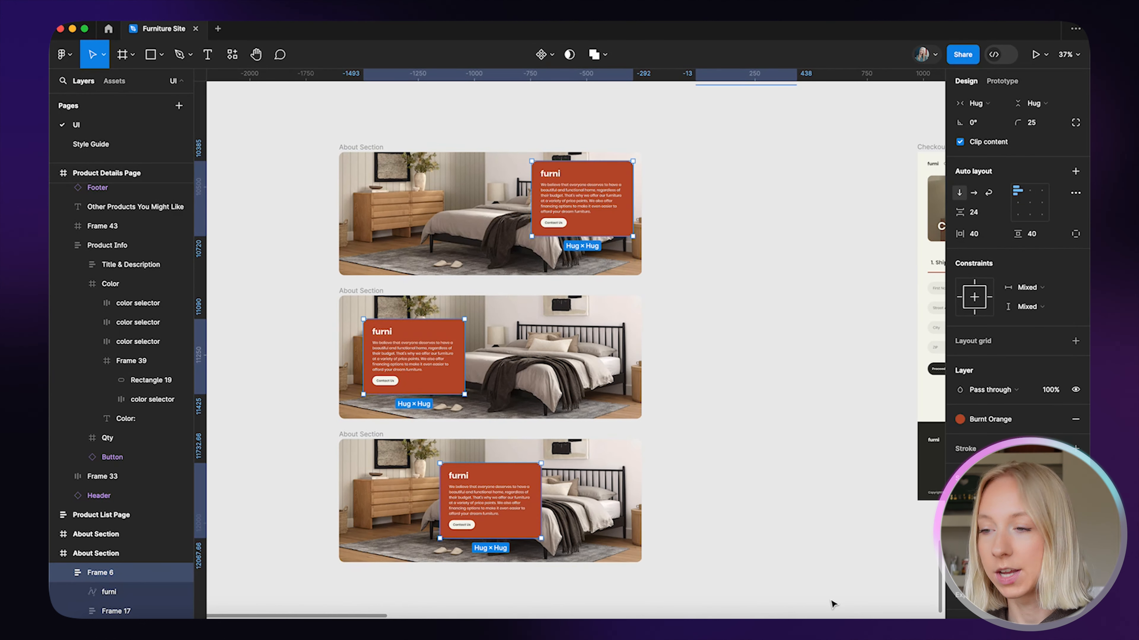
click(720, 413)
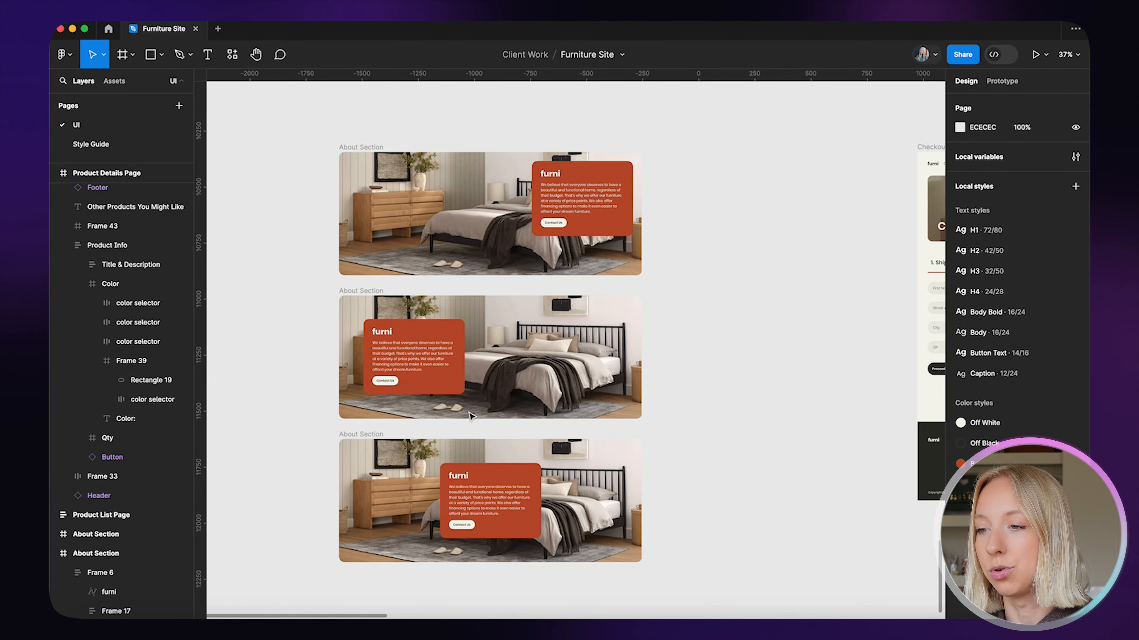
Select the matching Contact Us buttons in all three About Section cards.
scroll(527, 365, up, 5)
scroll(526, 365, up, 2)
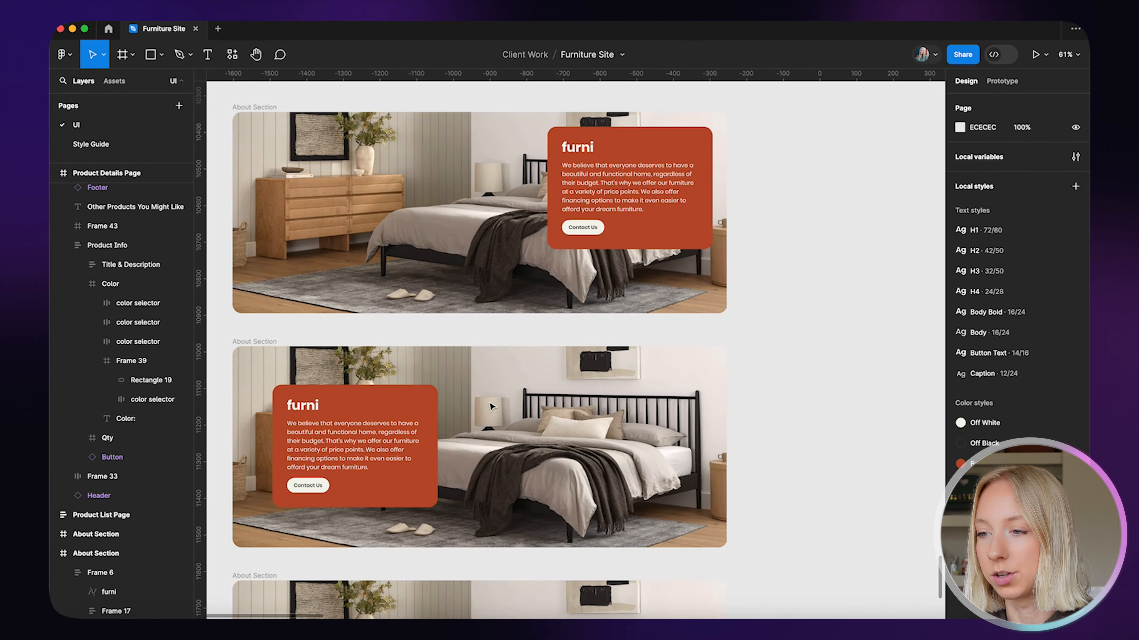
scroll(602, 191, down, 4)
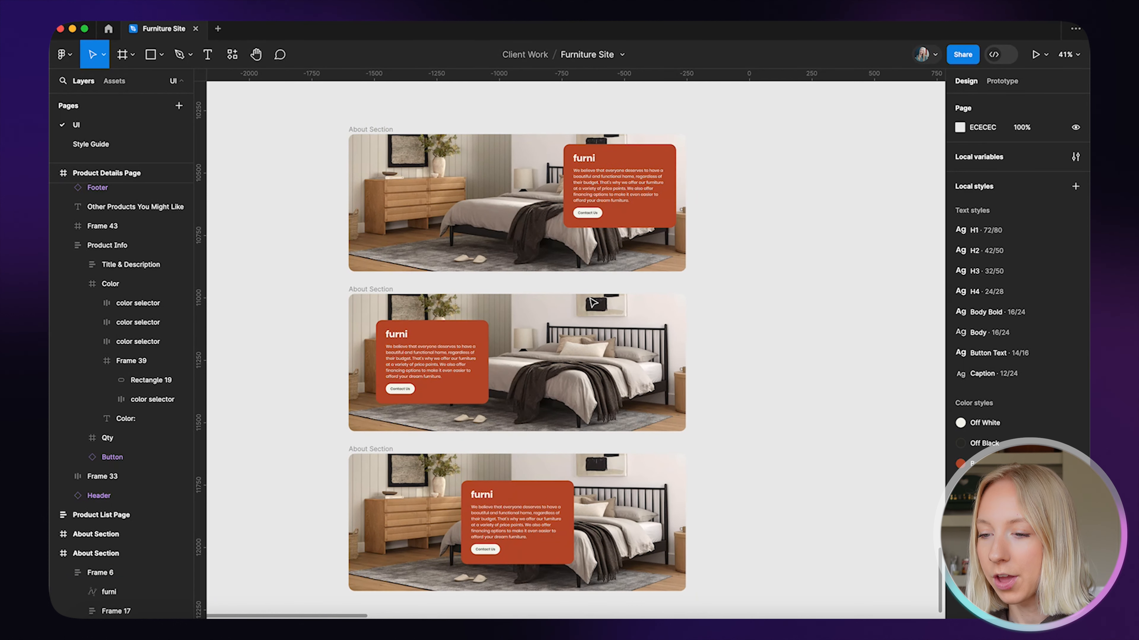
scroll(755, 268, up, 2)
scroll(756, 269, down, 1)
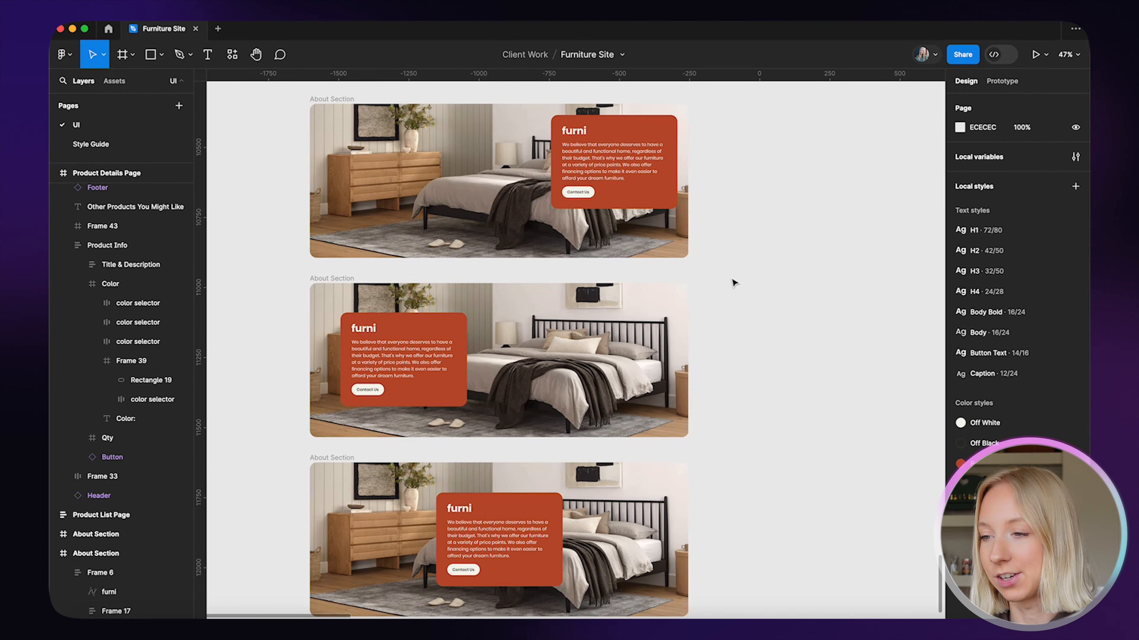
super+click(581, 194)
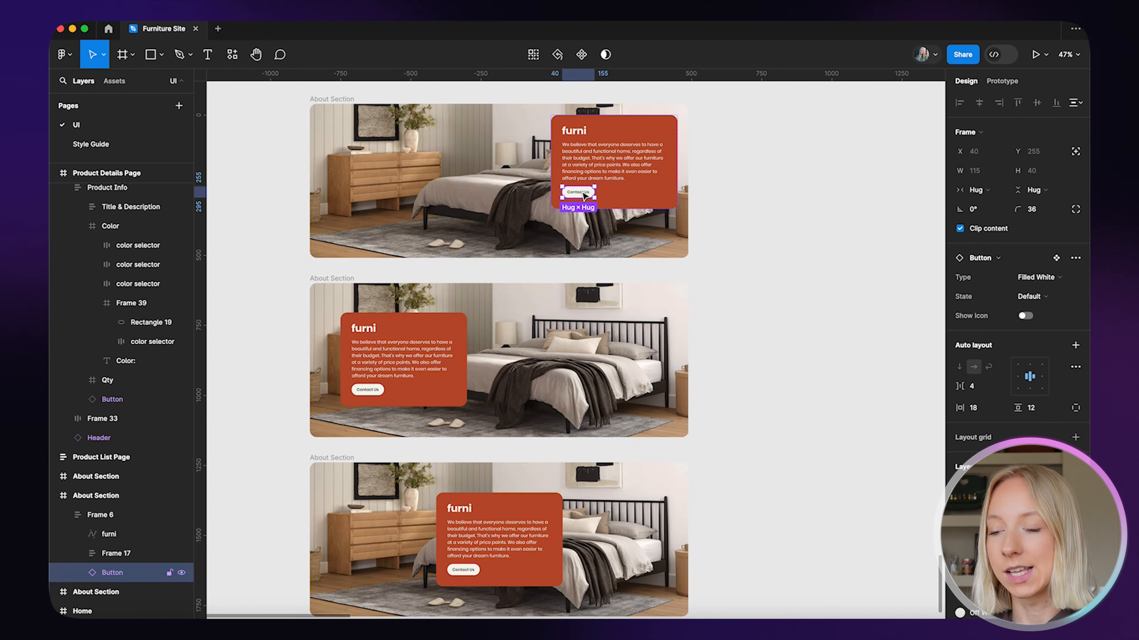
key(super+alt+a)
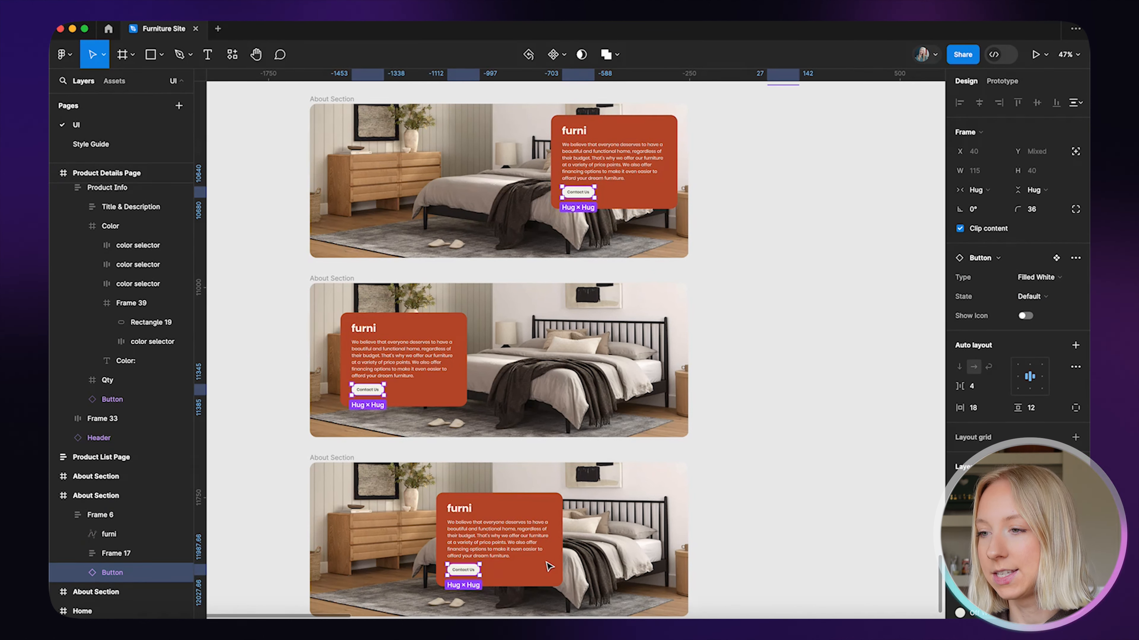
Try to edit the Contact Us label with the Text tool while the three buttons are selected, then clear the selection.
key(t)
scroll(521, 220, up, 10)
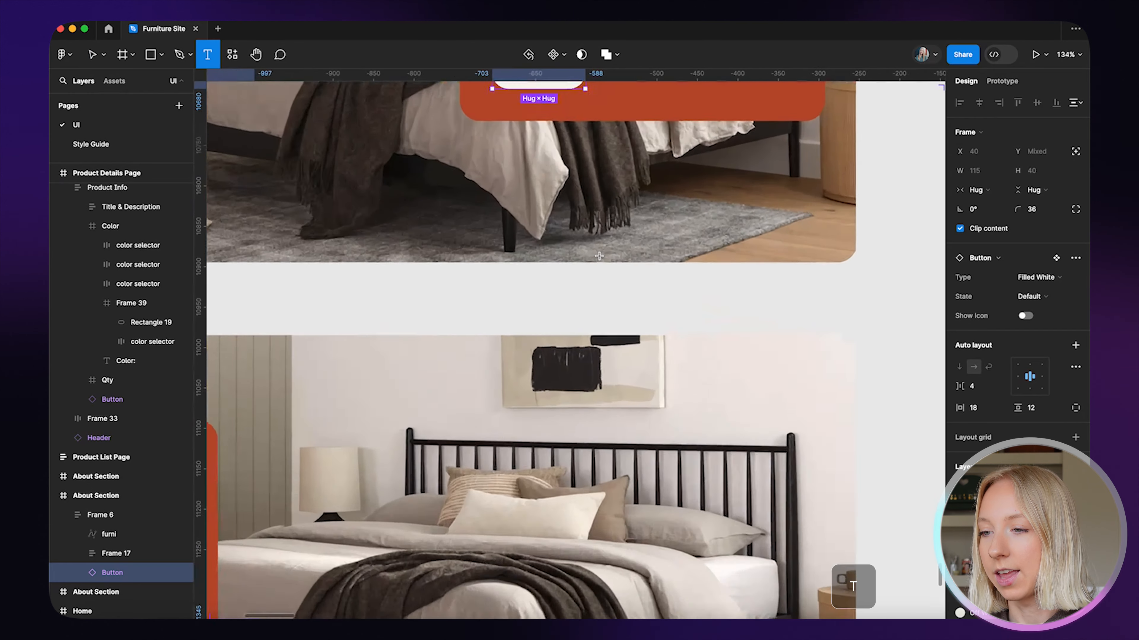
double_click(521, 220)
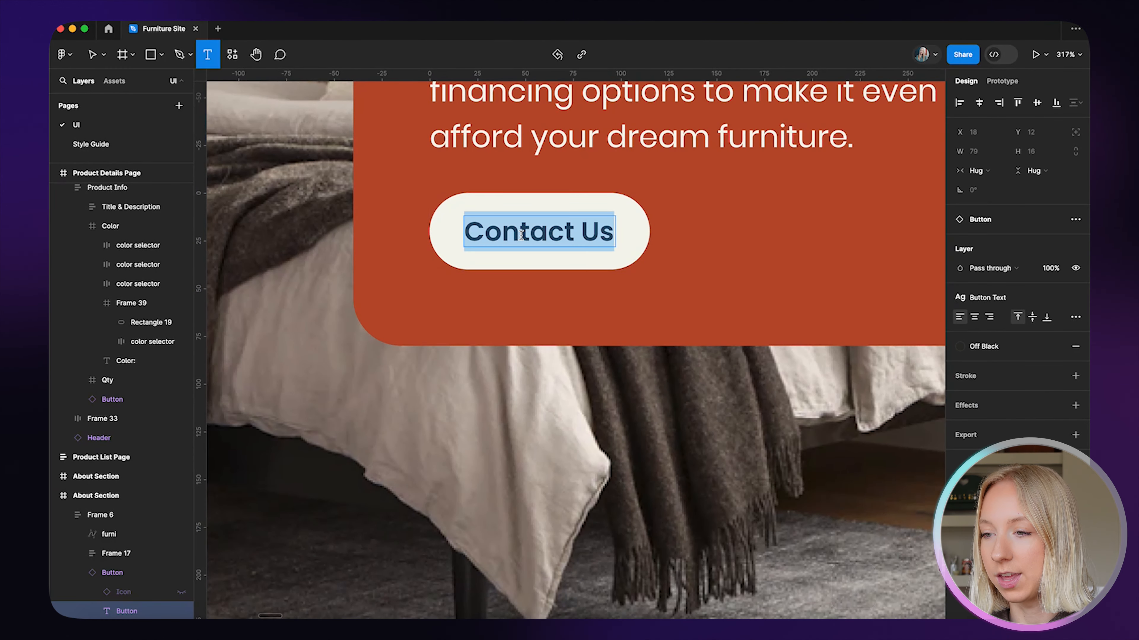
scroll(521, 224, down, 8)
scroll(520, 235, down, 4)
scroll(524, 230, up, 1)
scroll(524, 230, up, 2)
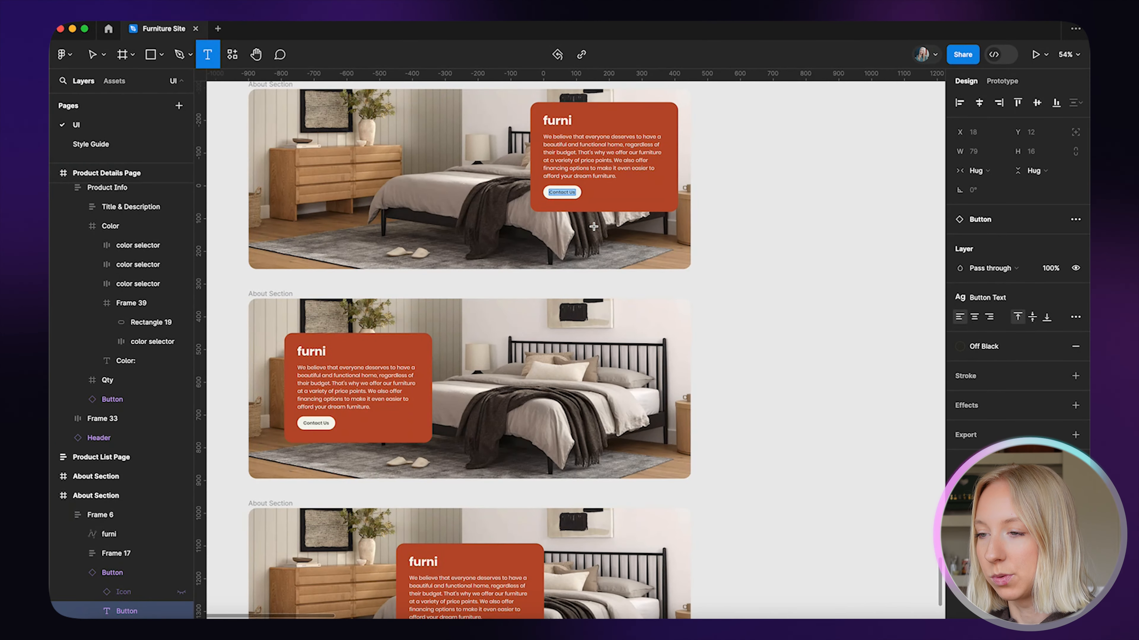
key(Escape)
key(Escape)
Select the Contact Us text layers inside the buttons of all three About Section cards and start multi-editing their text.
scroll(593, 226, up, 10)
scroll(666, 259, down, 5)
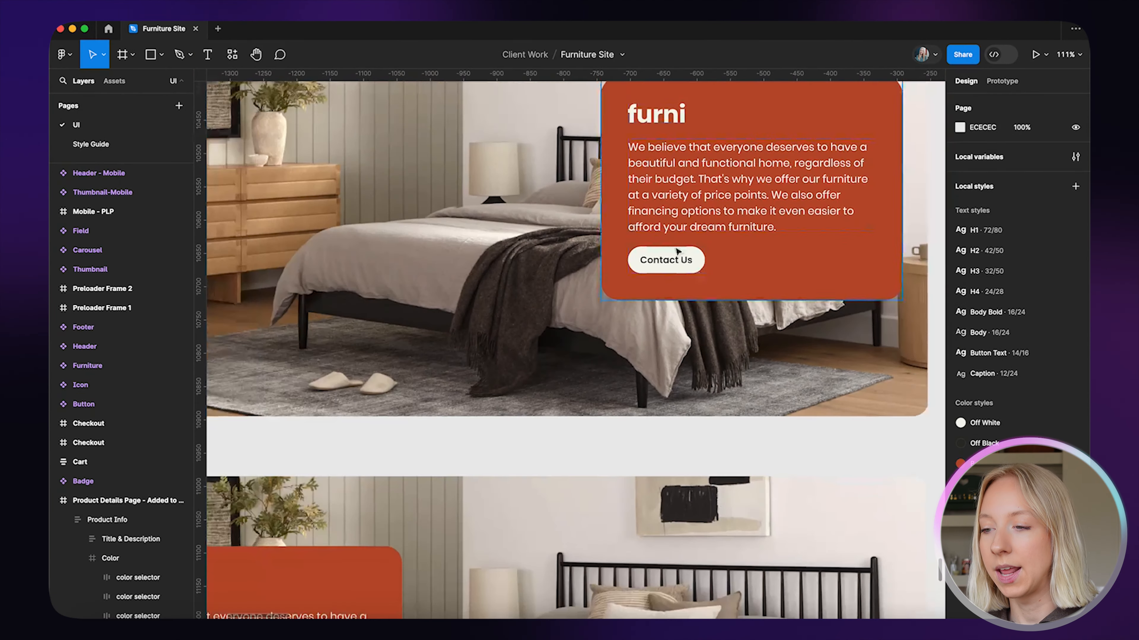
scroll(685, 273, up, 4)
super+click(685, 272)
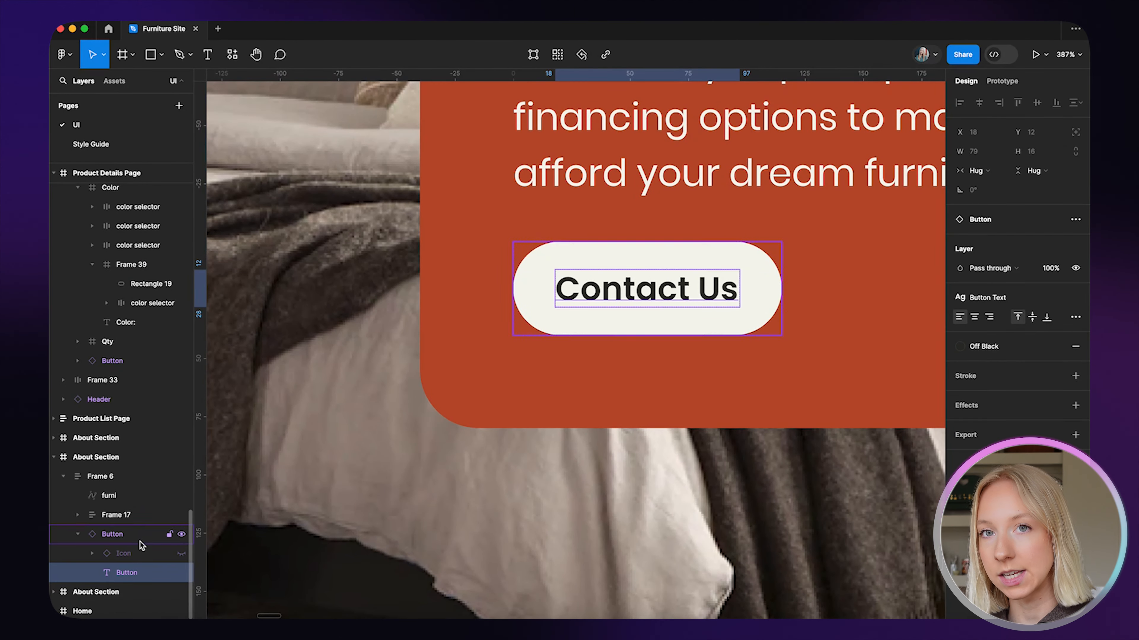
scroll(528, 170, down, 15)
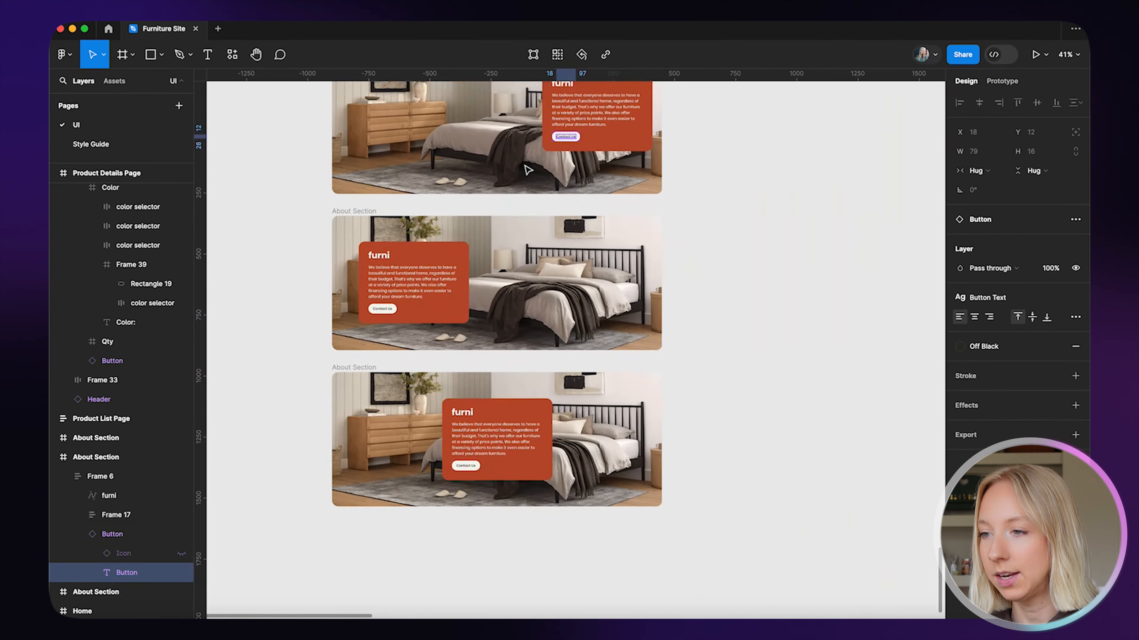
scroll(529, 168, up, 3)
click(557, 55)
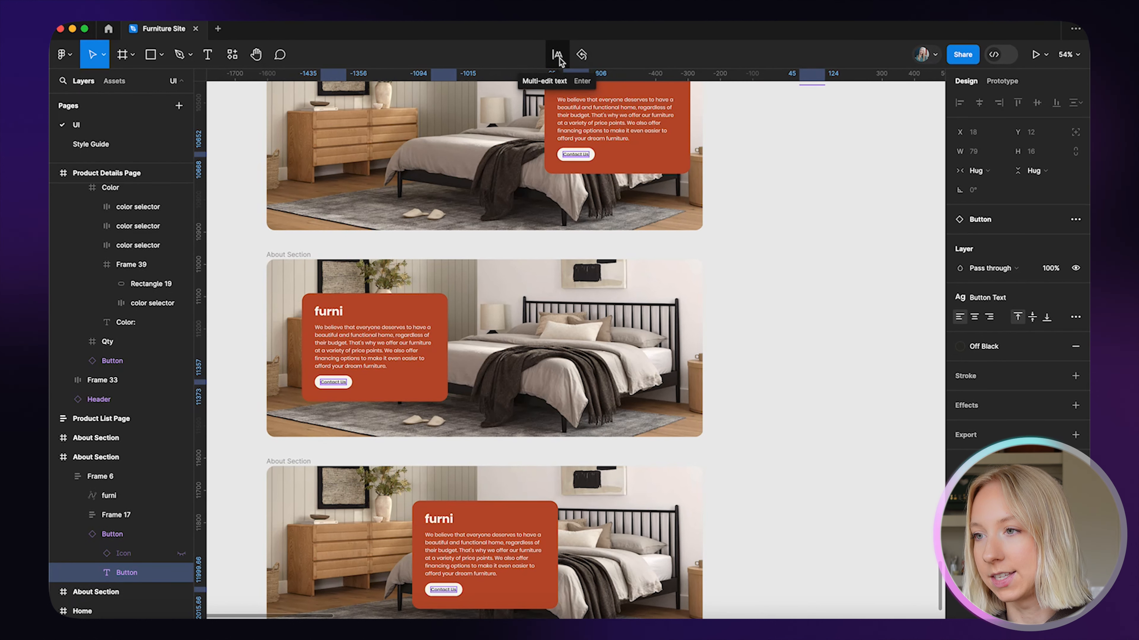
click(558, 57)
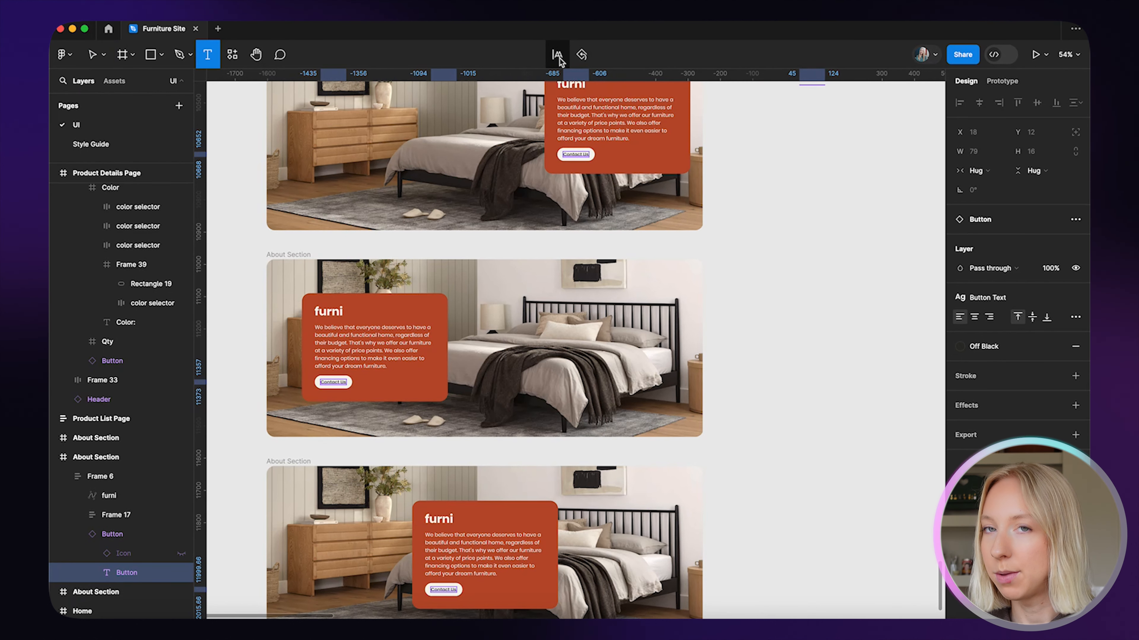
Replace the label of all three About Section buttons with "Learn More" and finish the text editing.
triple_click(575, 155)
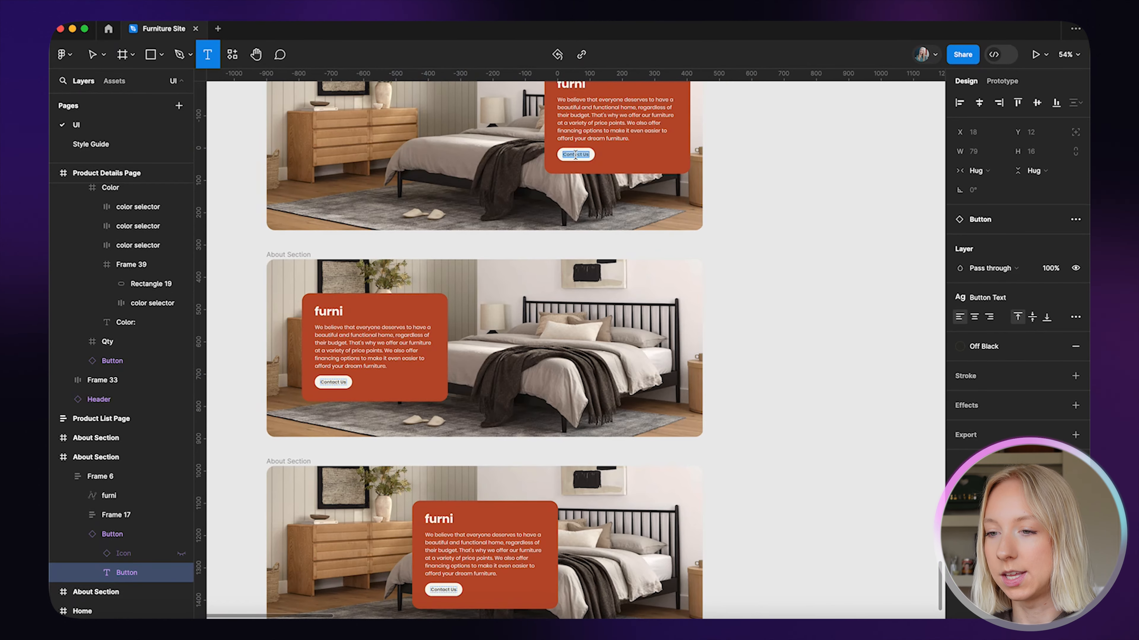
scroll(346, 429, up, 5)
scroll(367, 242, down, 4)
scroll(367, 242, down, 4)
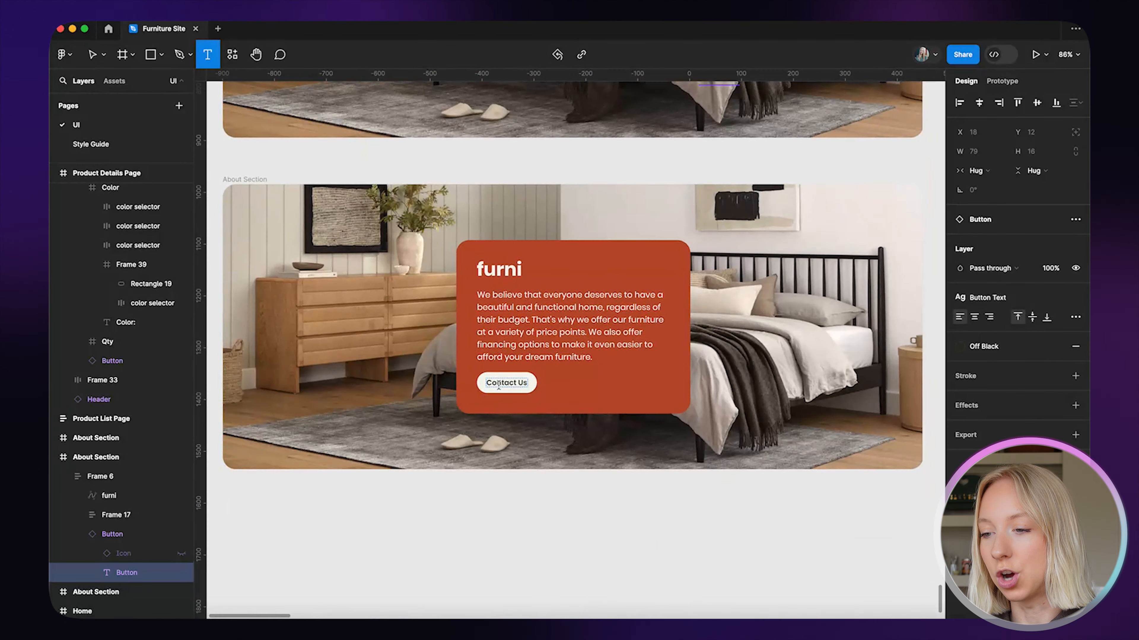
scroll(498, 386, up, 5)
scroll(557, 385, down, 5)
scroll(558, 386, up, 4)
scroll(558, 385, down, 4)
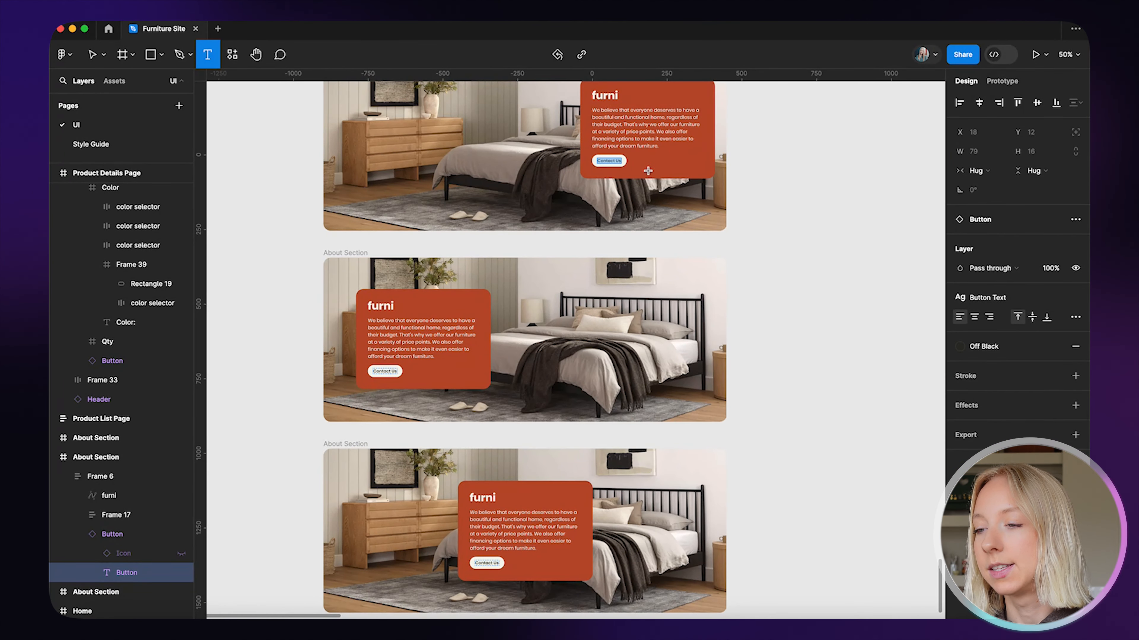
text(Learn Mor)
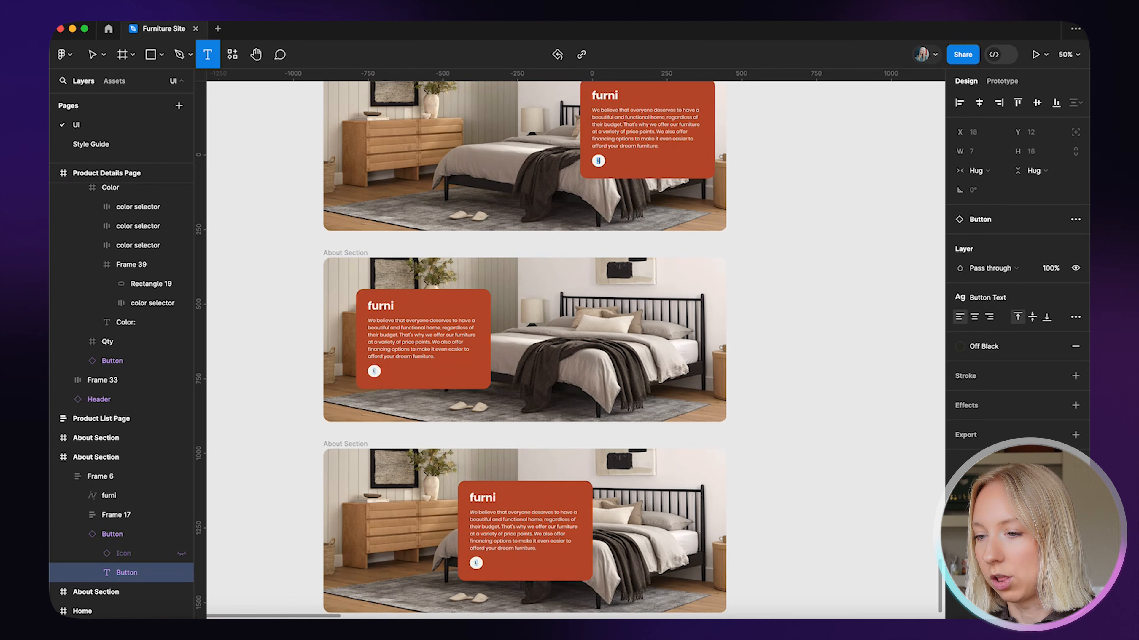
text(e)
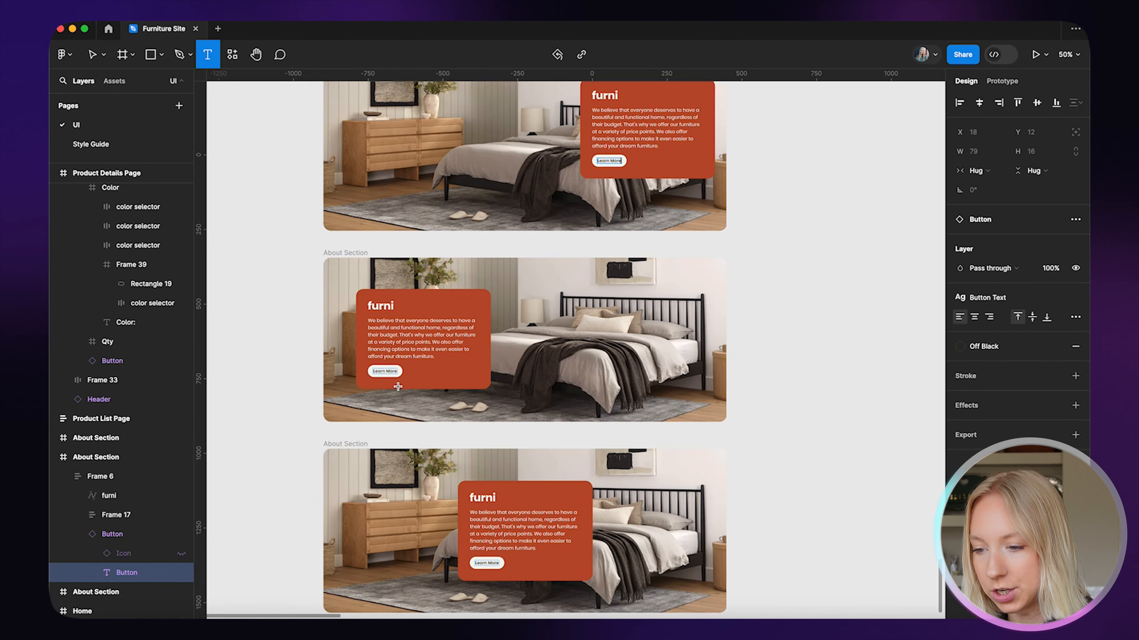
key(Escape)
click(819, 371)
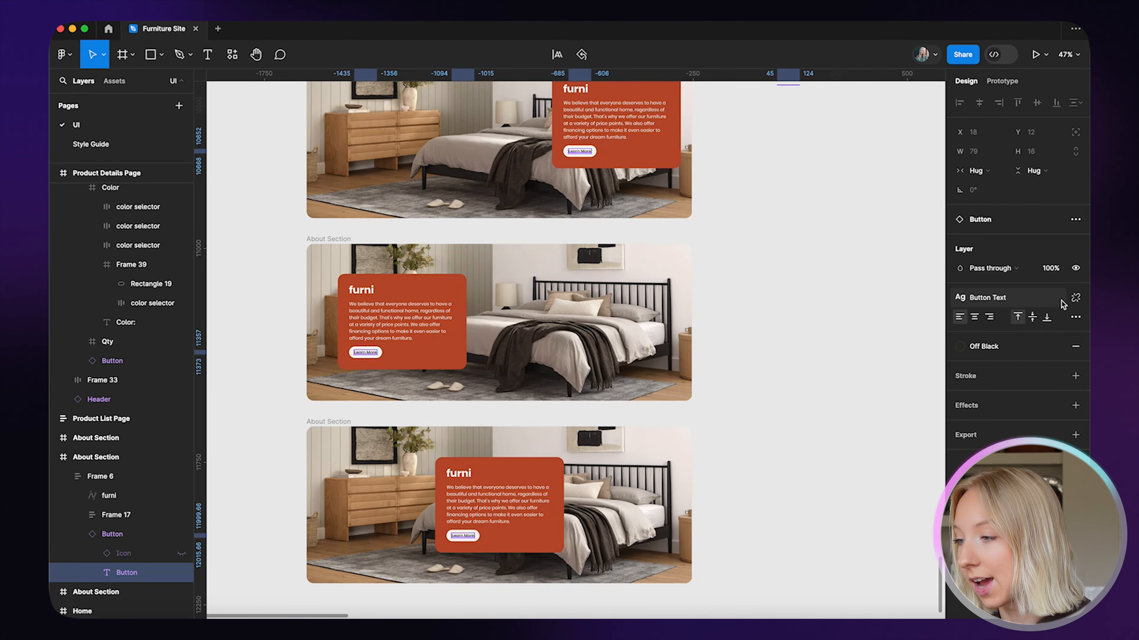
Detach the Button Text style from the three button labels, set their font size to 18 and clear the selection.
click(1076, 298)
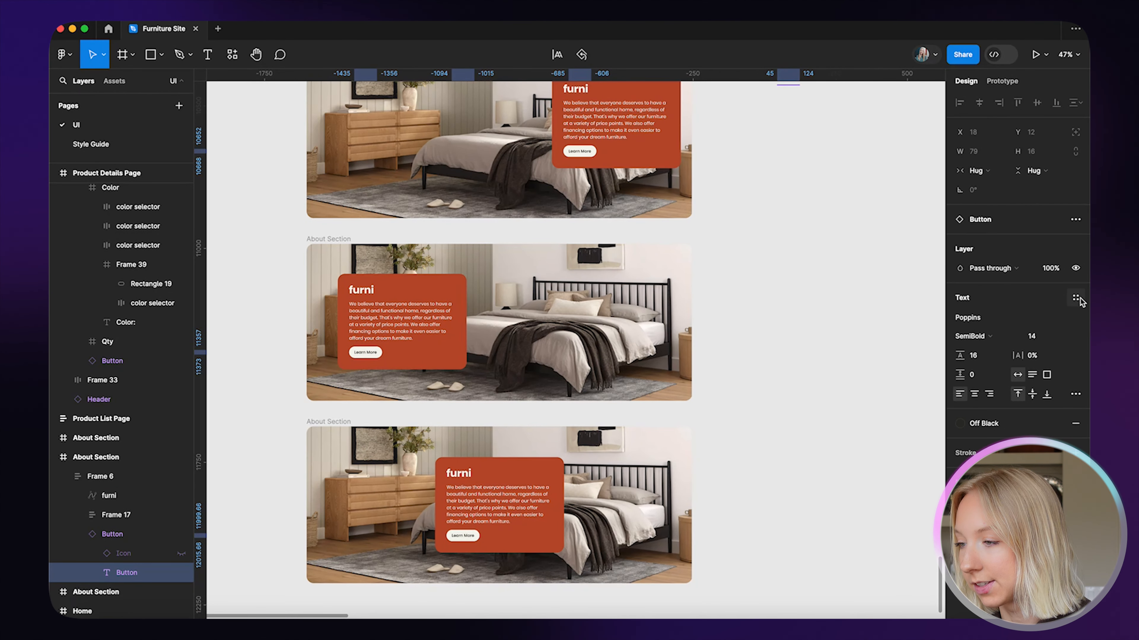
click(1029, 341)
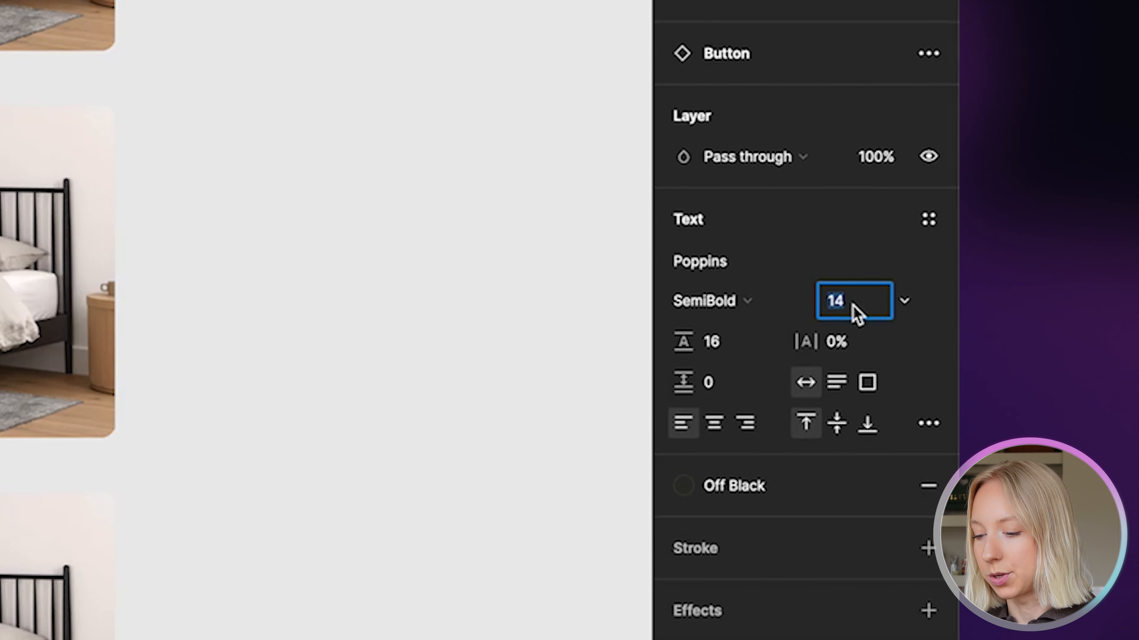
text(18)
key(Return)
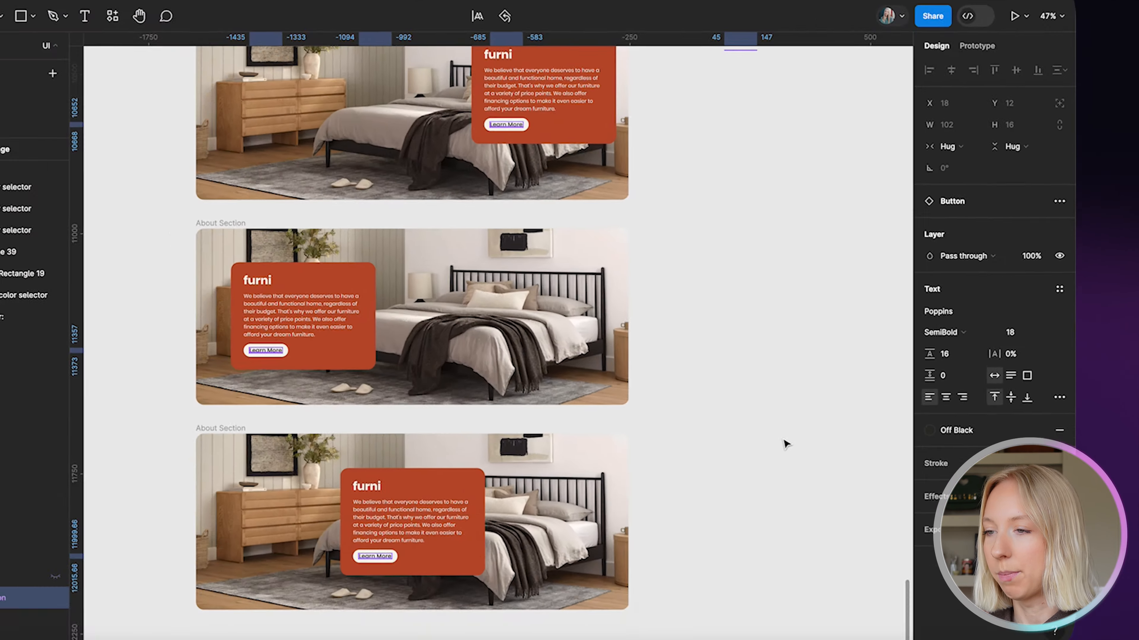
click(786, 444)
scroll(795, 437, up, 1)
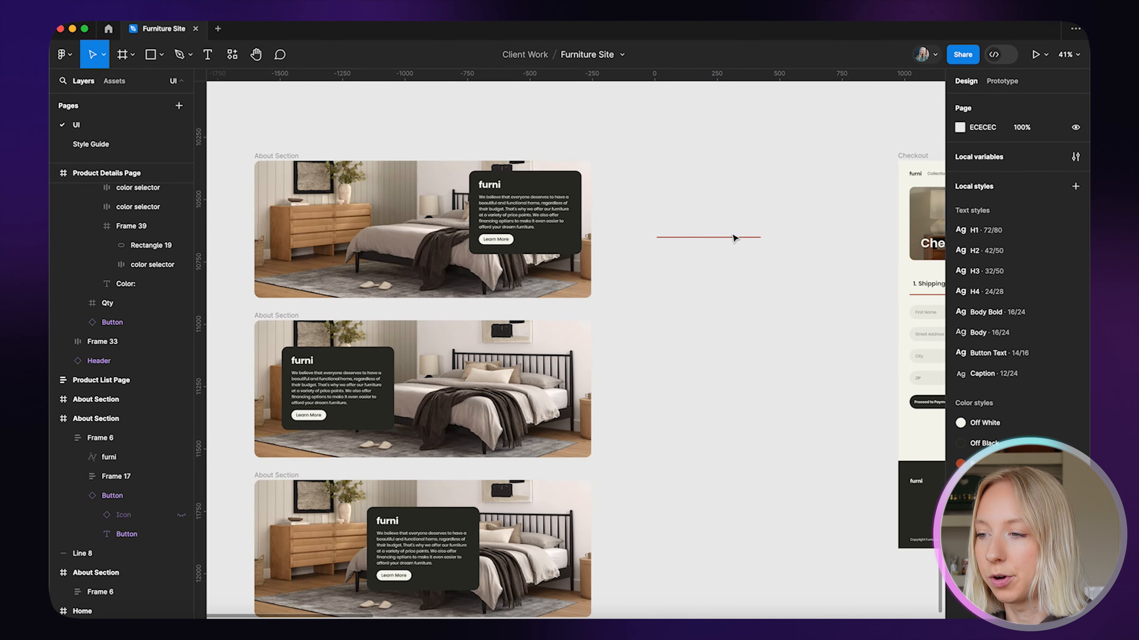
Select the loose Burnt Orange line beside the About Sections and copy it.
mouse_move(734, 235)
mouse_down()
mouse_move(681, 192)
mouse_move(704, 187)
mouse_up()
click(731, 237)
drag(731, 237, 722, 197)
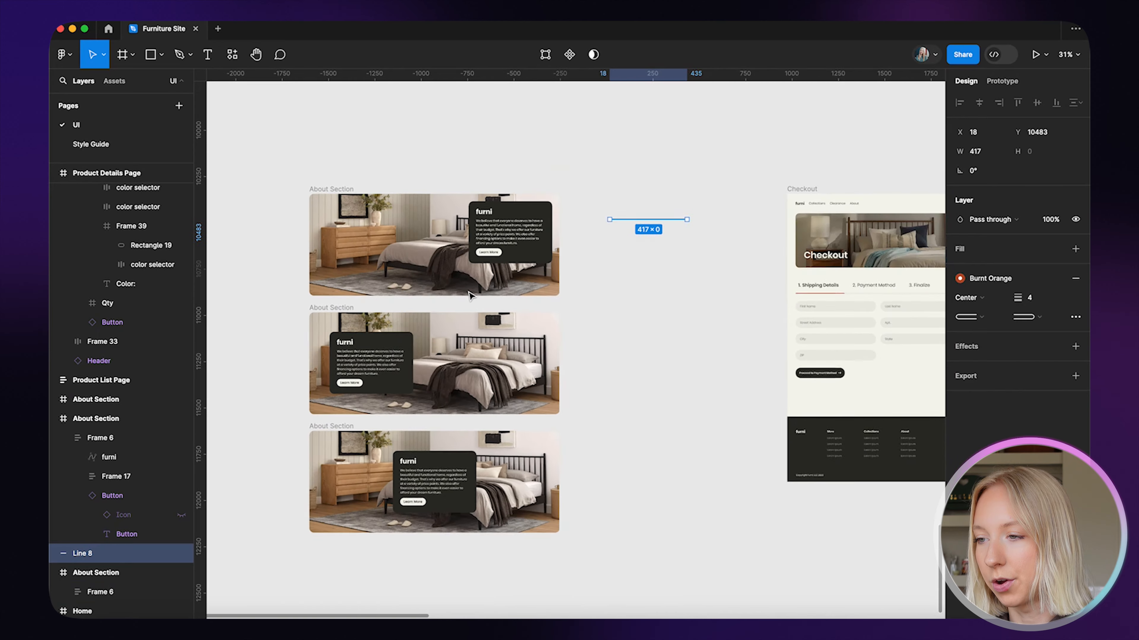
scroll(671, 208, down, 1)
key(super+c)
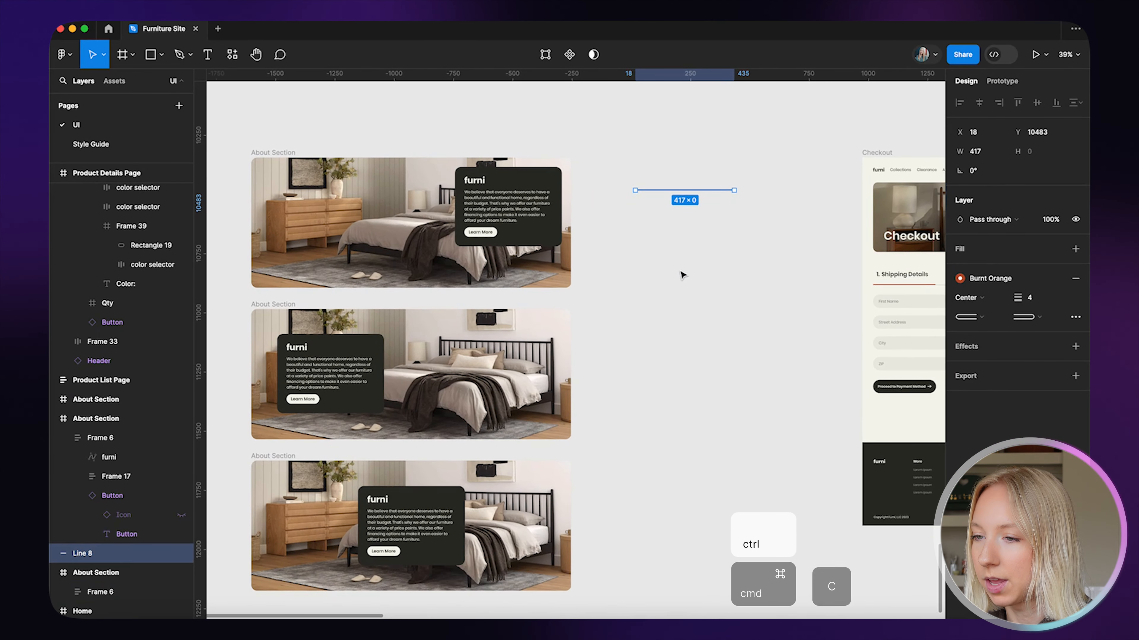
Select the matching text cards in all three About Sections and paste the copied line into each.
scroll(533, 222, left, 2)
scroll(533, 222, down, 1)
click(556, 184)
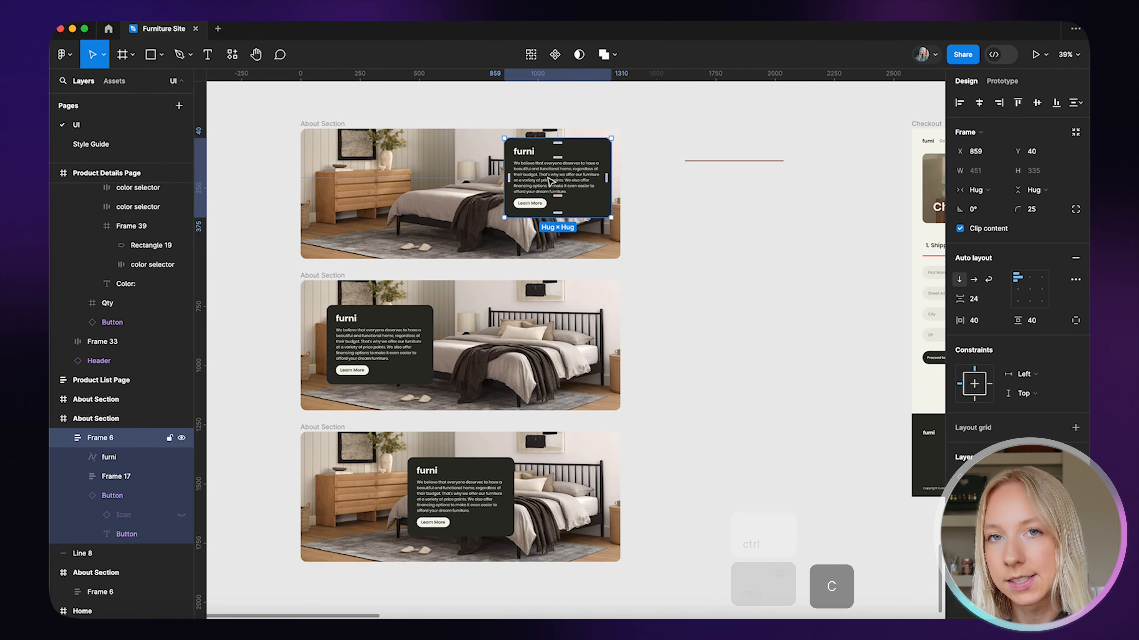
click(532, 56)
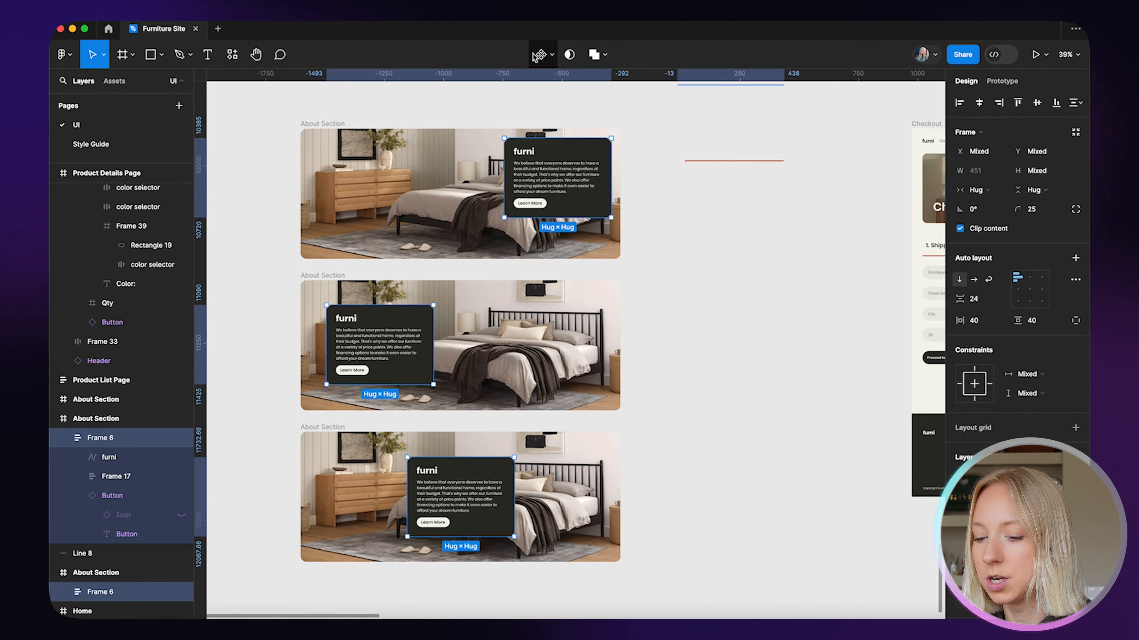
click(529, 55)
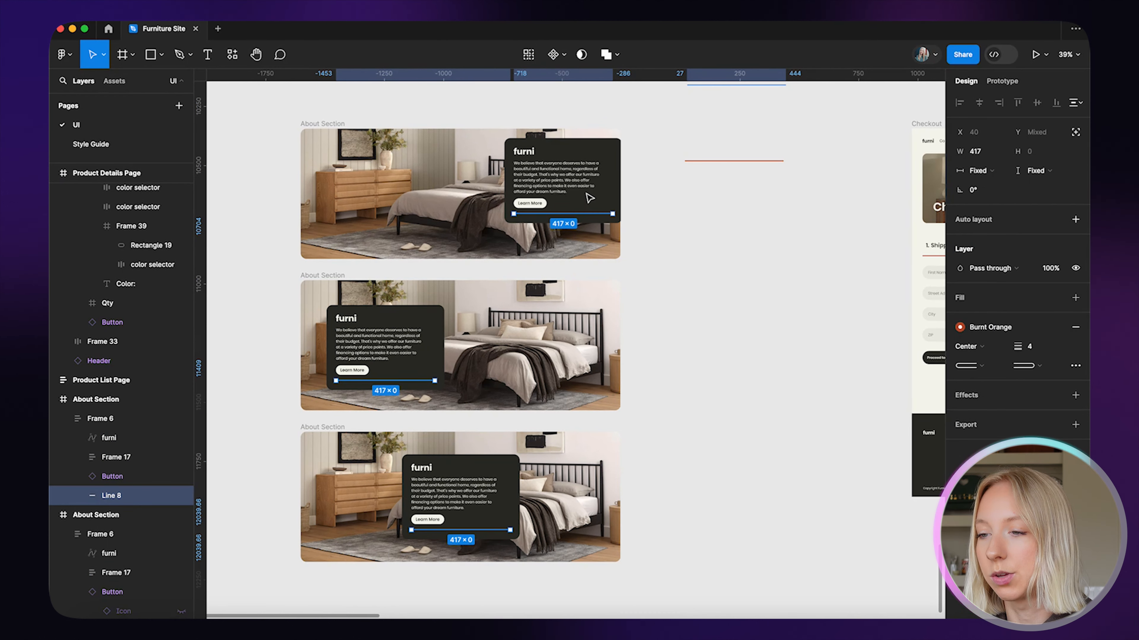
Move the three pasted lines directly below the furni logos and set their width to Fill container.
drag(587, 222, 582, 175)
click(979, 171)
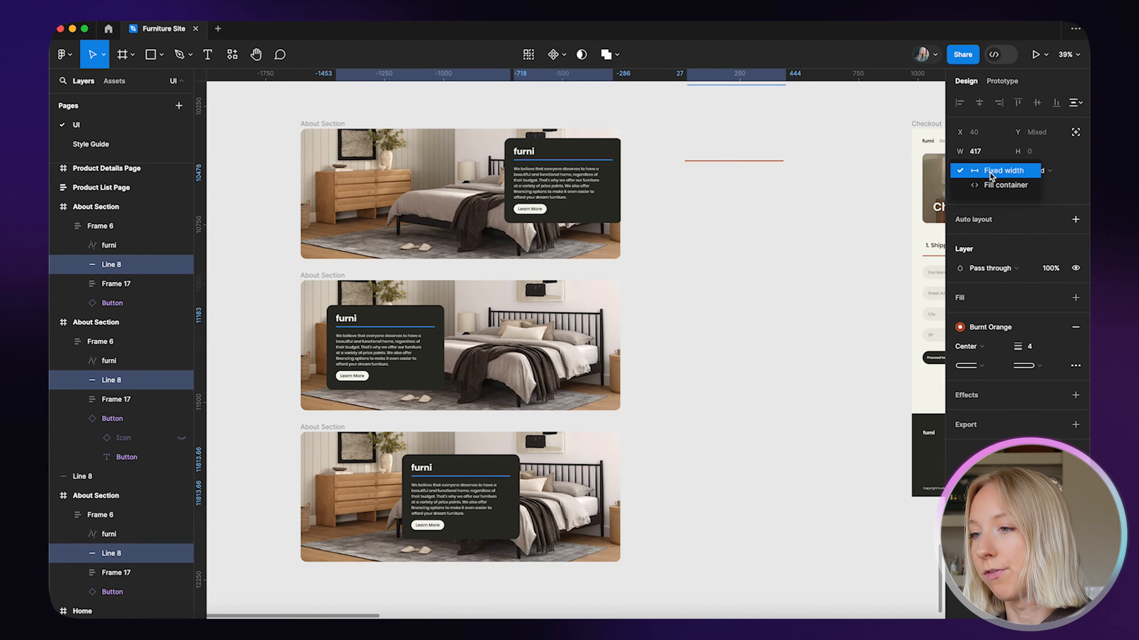
click(991, 184)
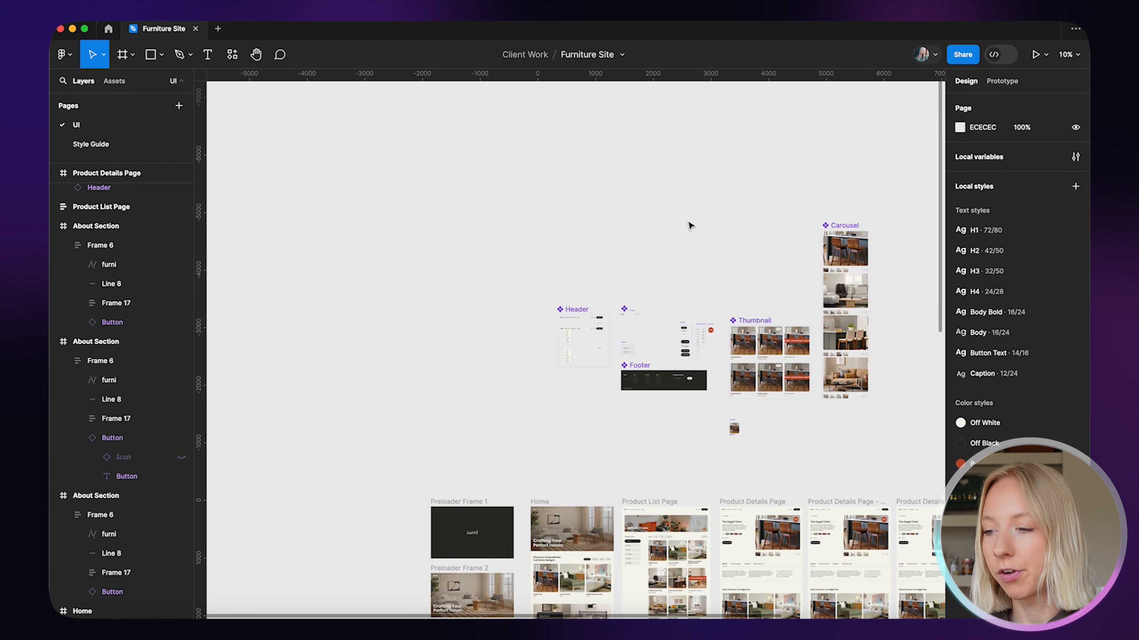
Try to multi-edit the Thumbnail component's variants starting from its first Default variant, then clear the selection.
scroll(690, 226, up, 10)
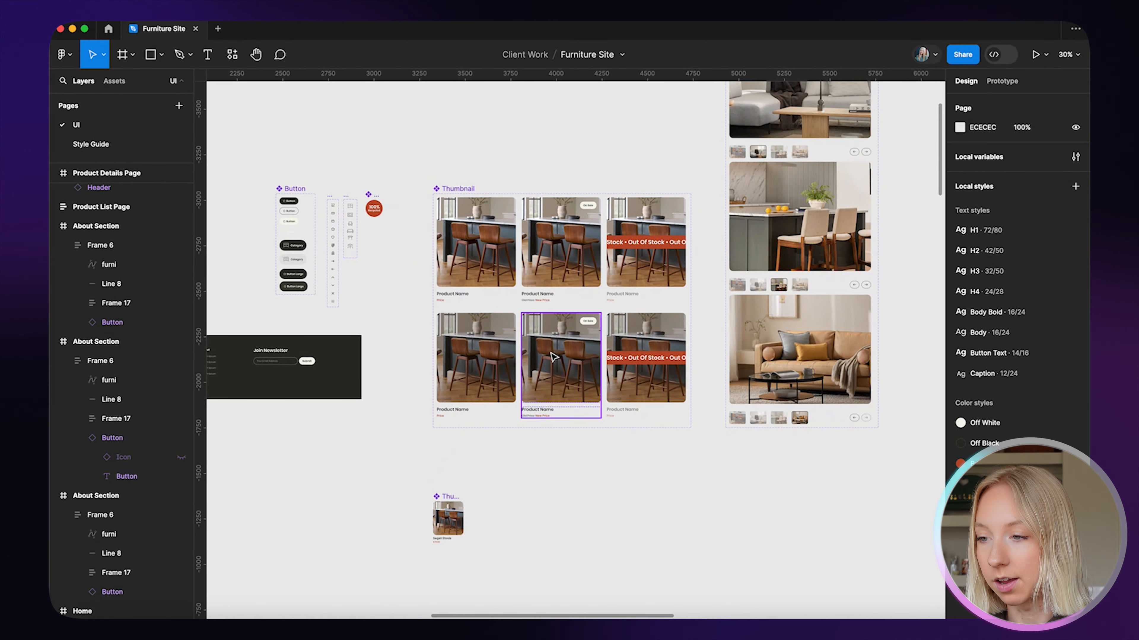
scroll(553, 357, up, 5)
scroll(554, 357, up, 3)
scroll(552, 355, up, 2)
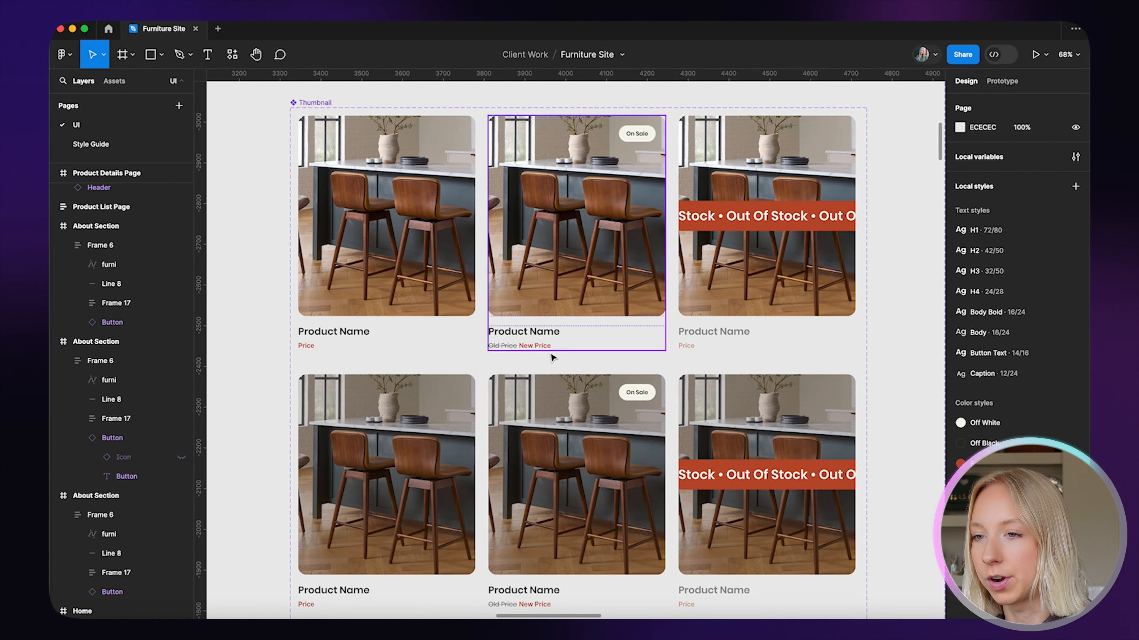
scroll(552, 356, down, 1)
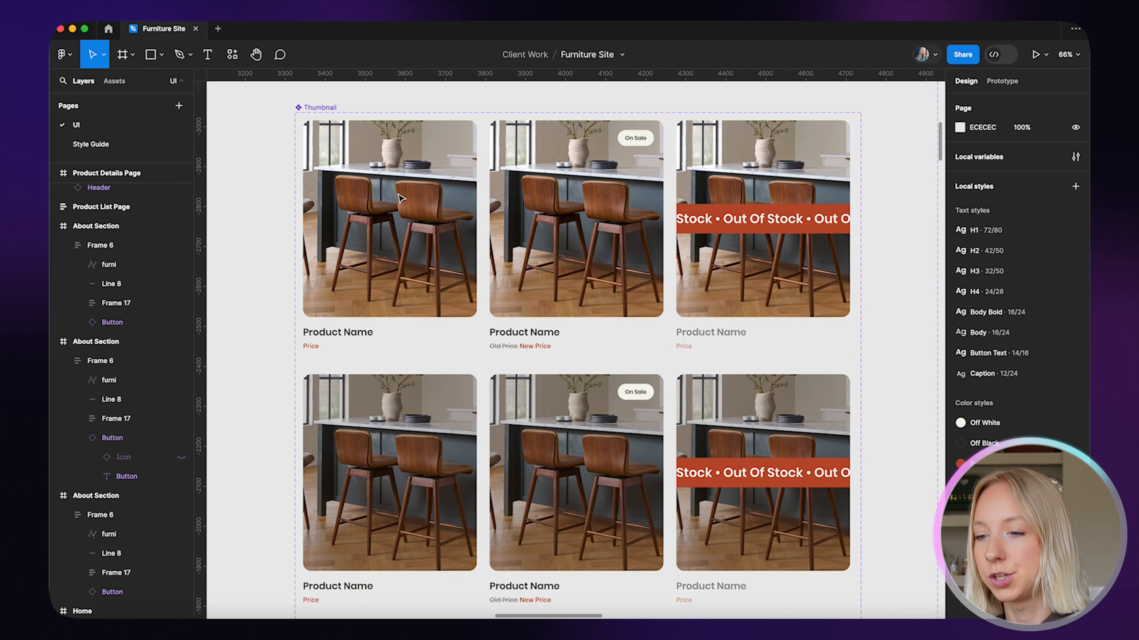
scroll(415, 246, down, 2)
click(415, 246)
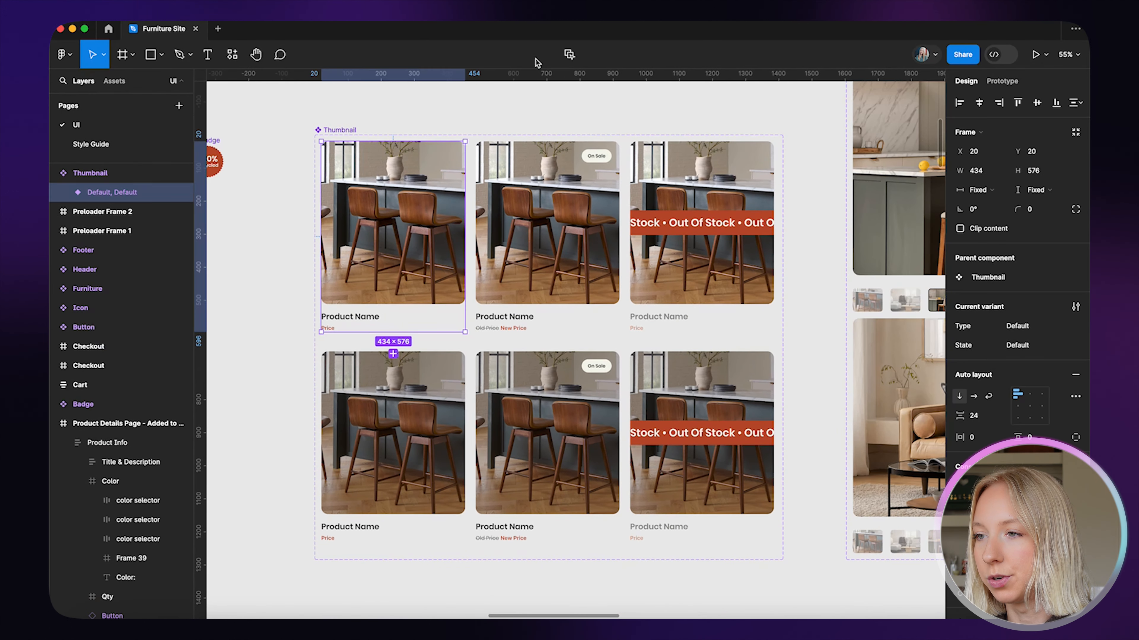
click(570, 55)
click(554, 114)
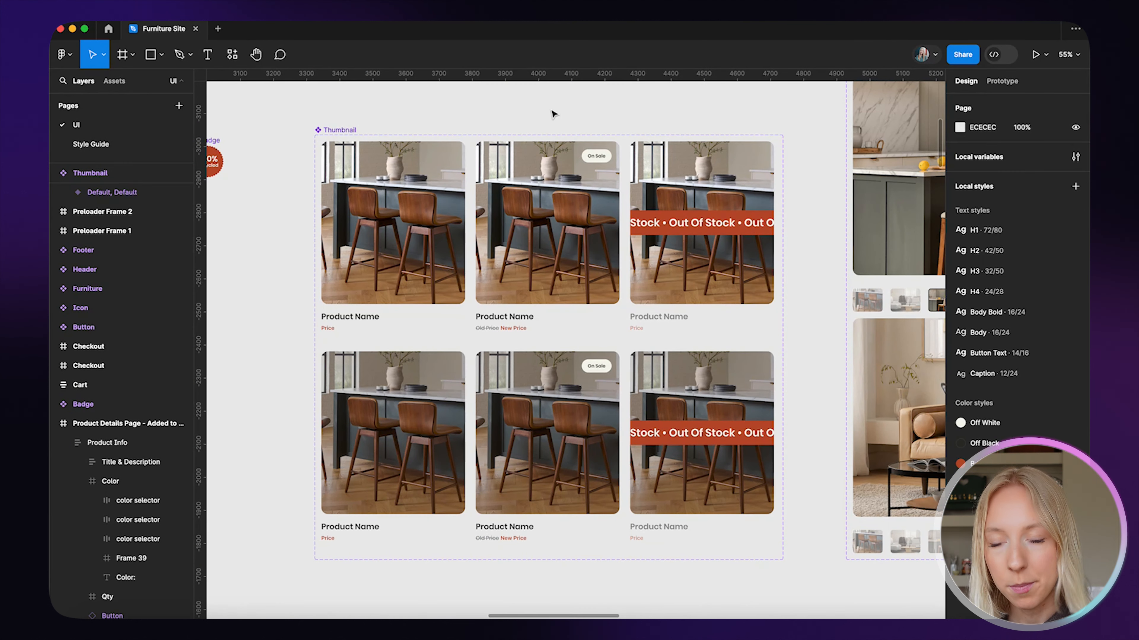
Select the whole Thumbnail component set and turn on multi-editing for all its variants.
click(339, 129)
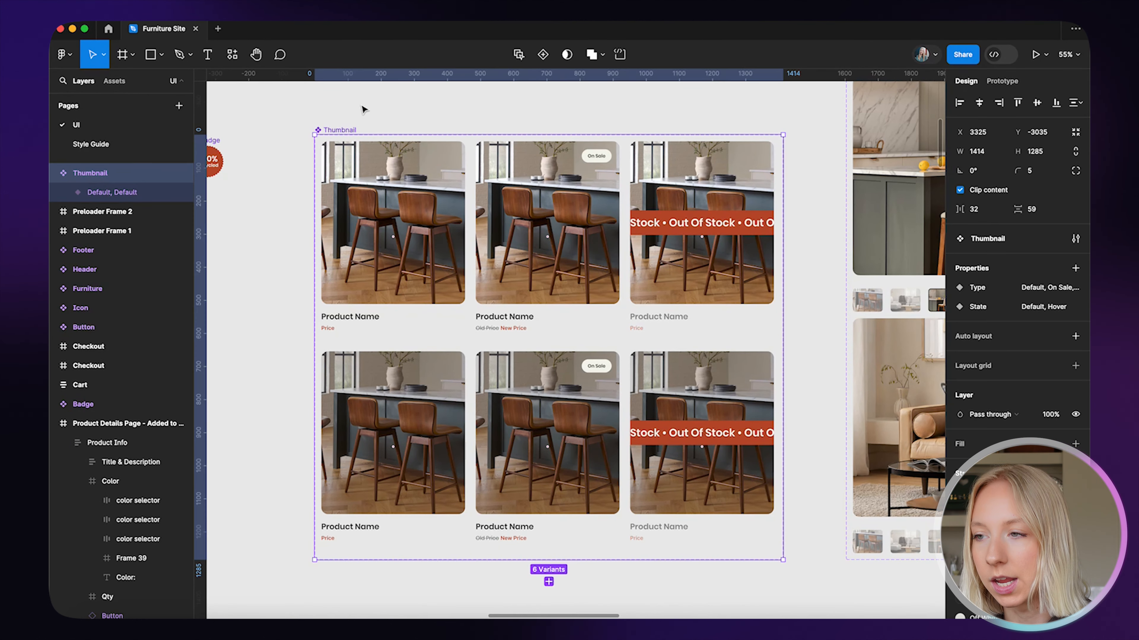
click(369, 112)
click(339, 129)
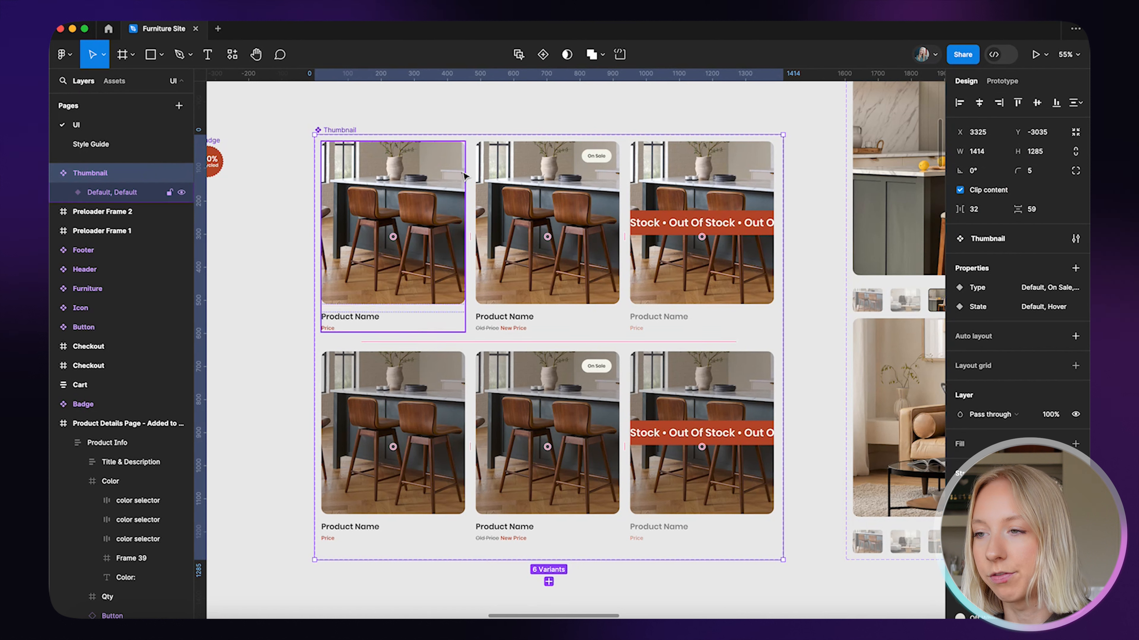
click(518, 56)
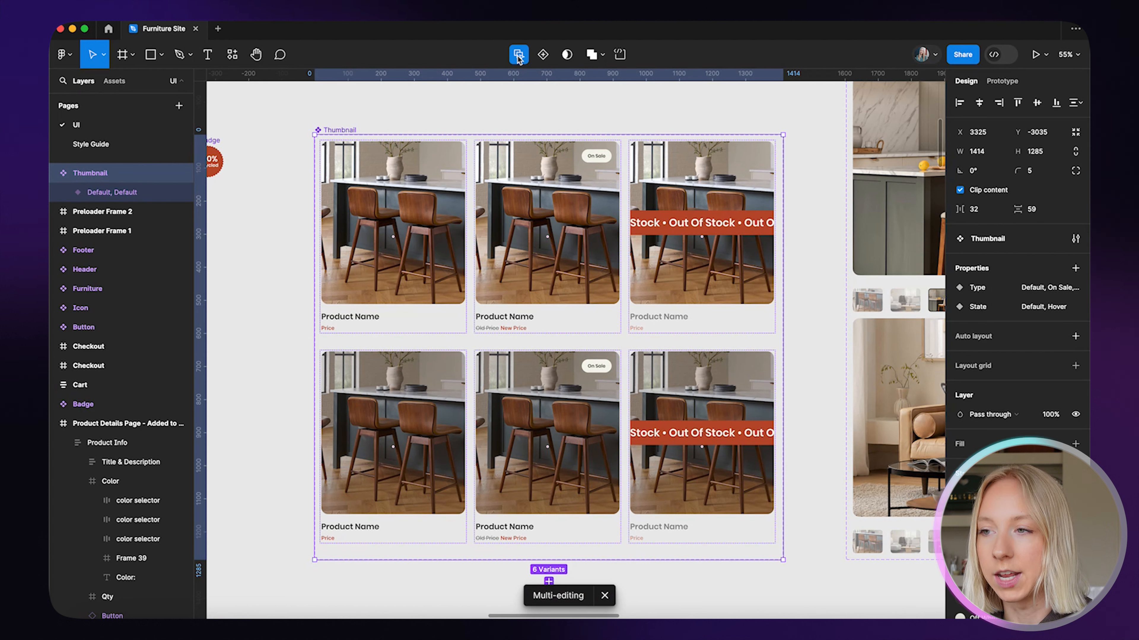
key(q)
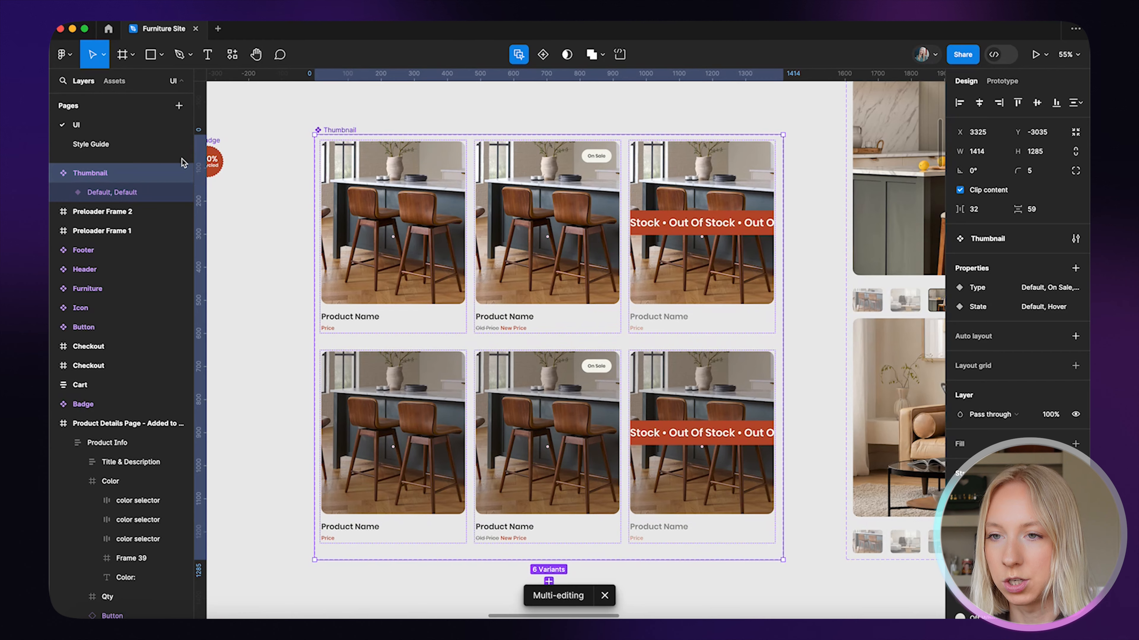
Insert the local Icon component, type Cart, into all Thumbnail variants and place it below the price.
click(118, 81)
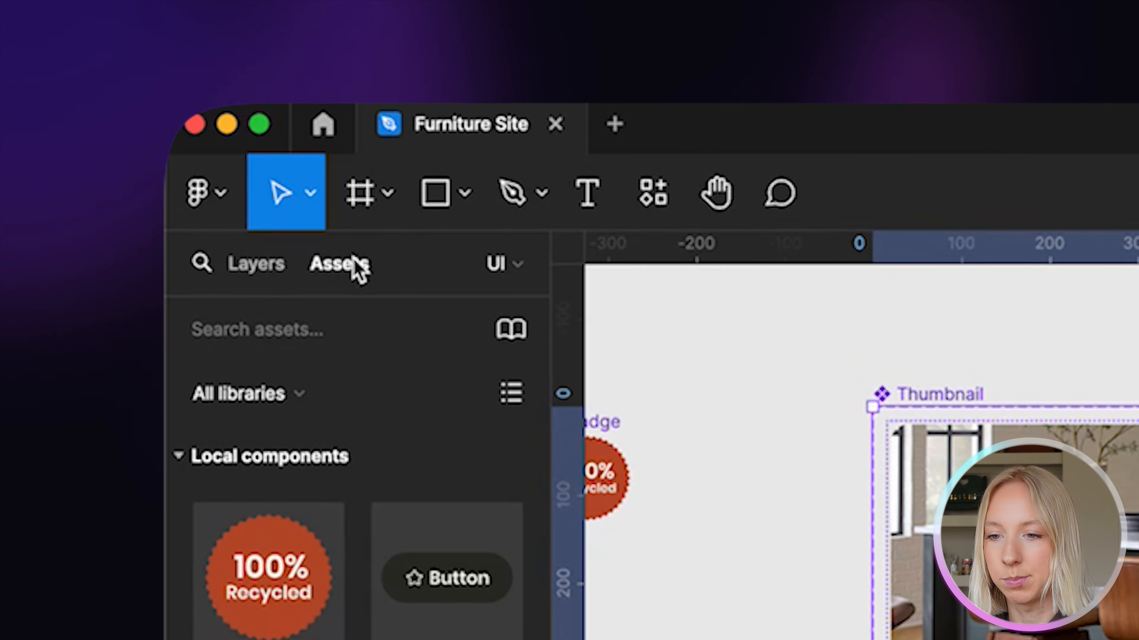
scroll(210, 628, down, 3)
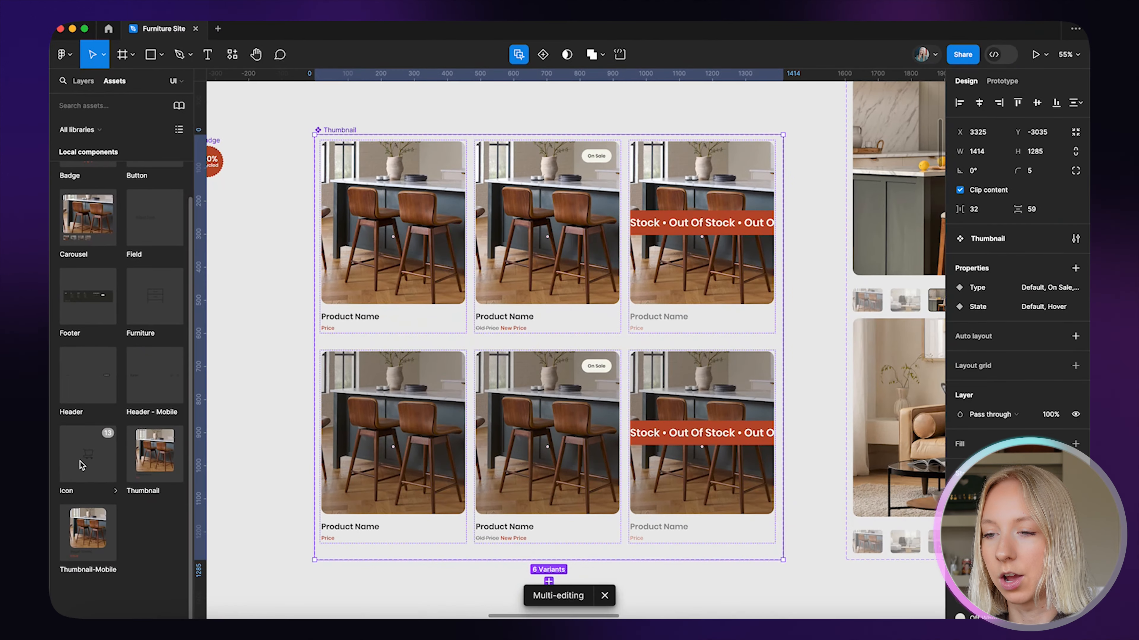
drag(77, 458, 330, 314)
scroll(322, 347, down, 2)
scroll(322, 346, left, 1)
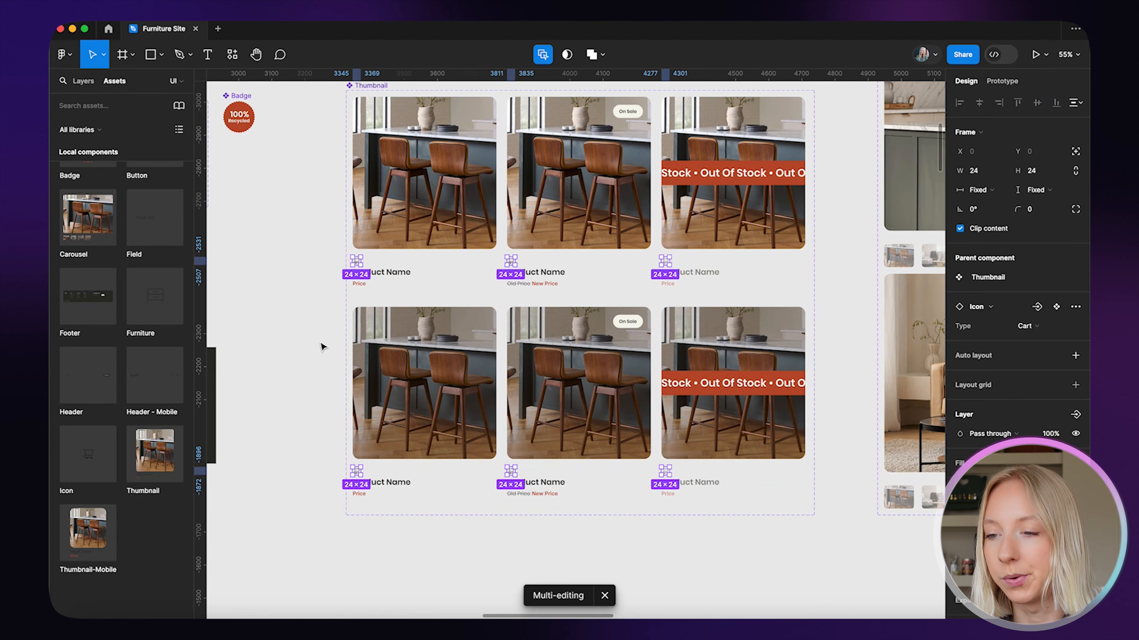
scroll(322, 346, up, 3)
drag(373, 213, 372, 270)
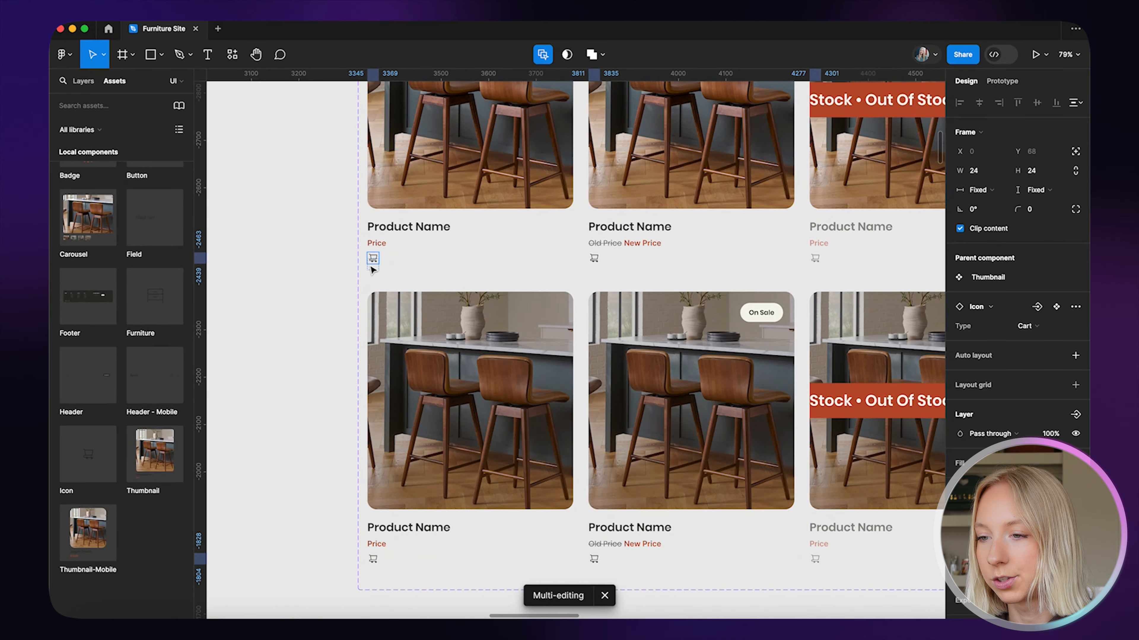
Try to reposition the Cart icon beside the price in all Thumbnail variants.
scroll(372, 270, down, 4)
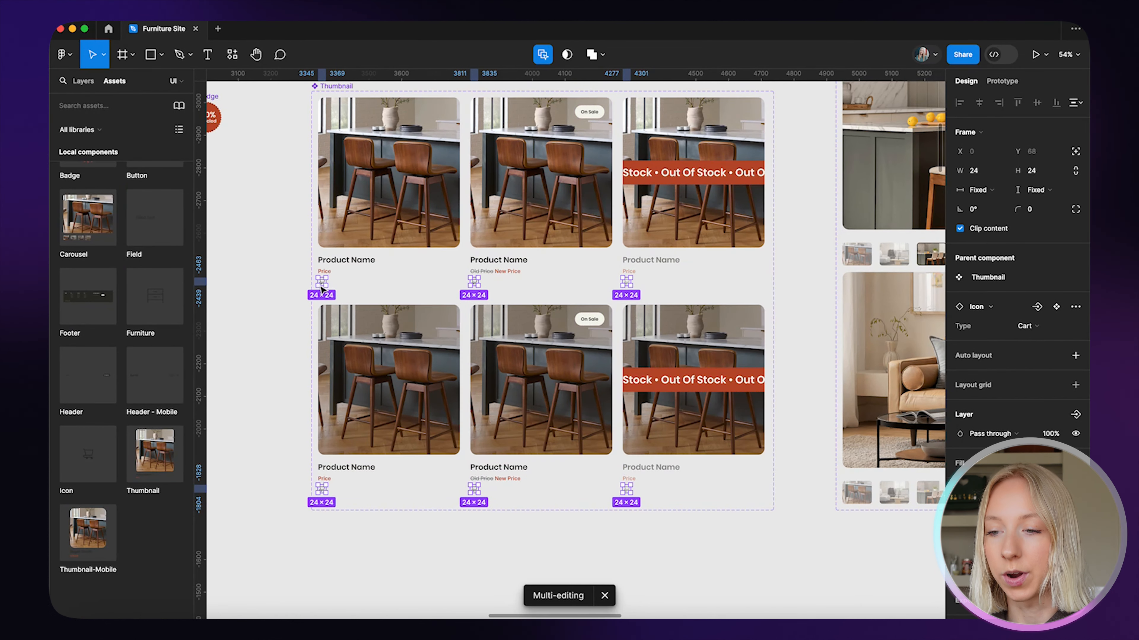
drag(326, 280, 347, 266)
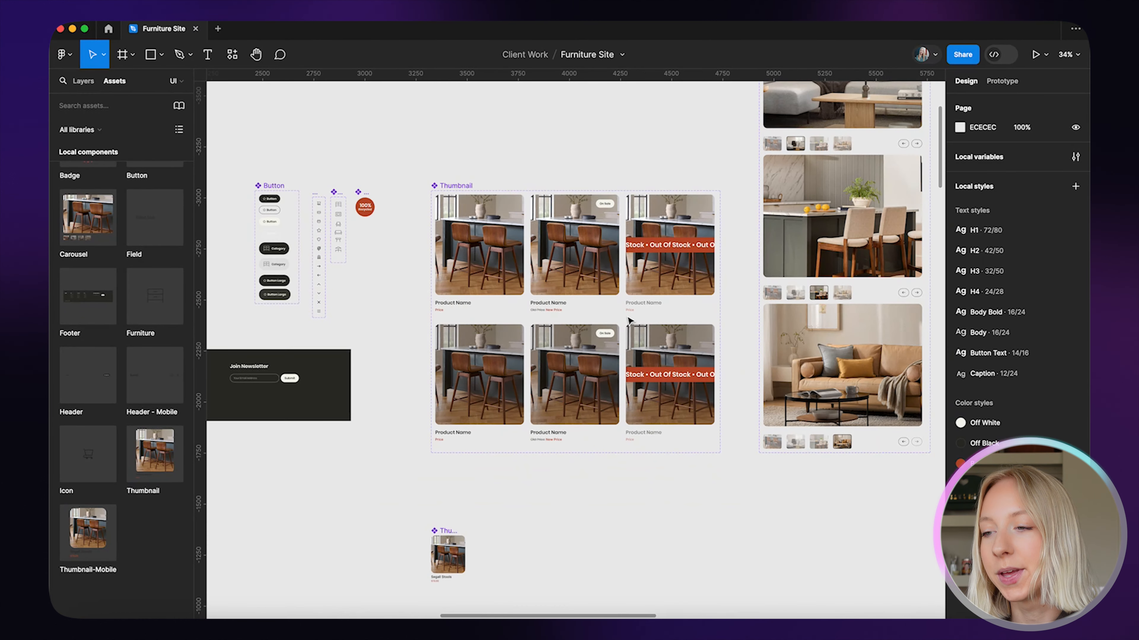
scroll(630, 321, down, 5)
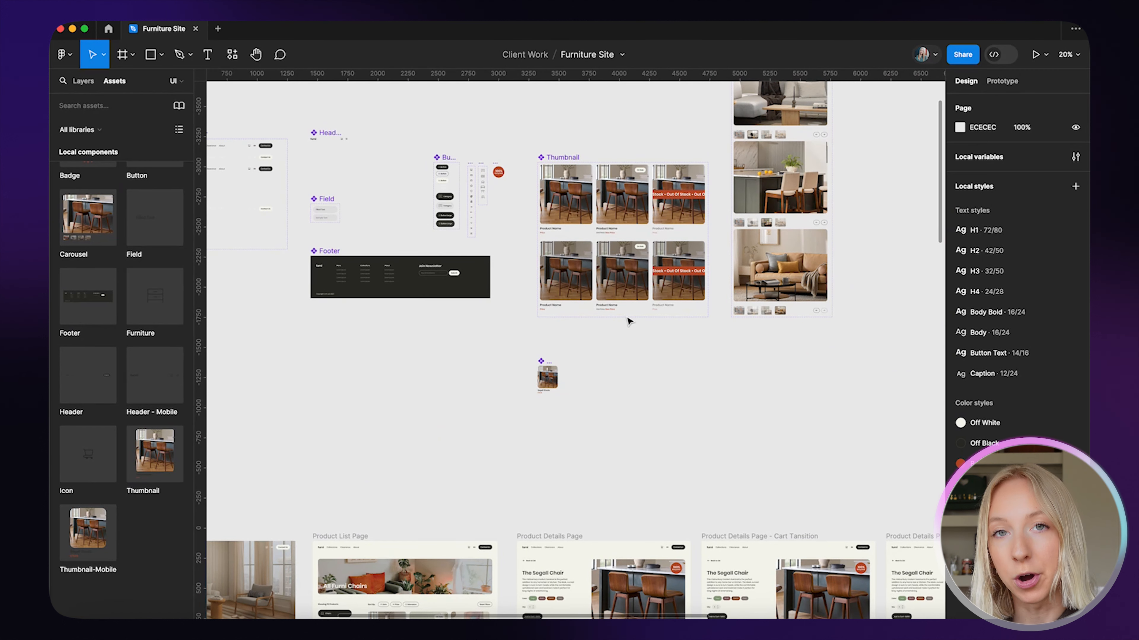
Select the furni logo in the first About Section and extend the selection to the matching logos in all three frames.
scroll(630, 321, down, 10)
scroll(630, 321, down, 5)
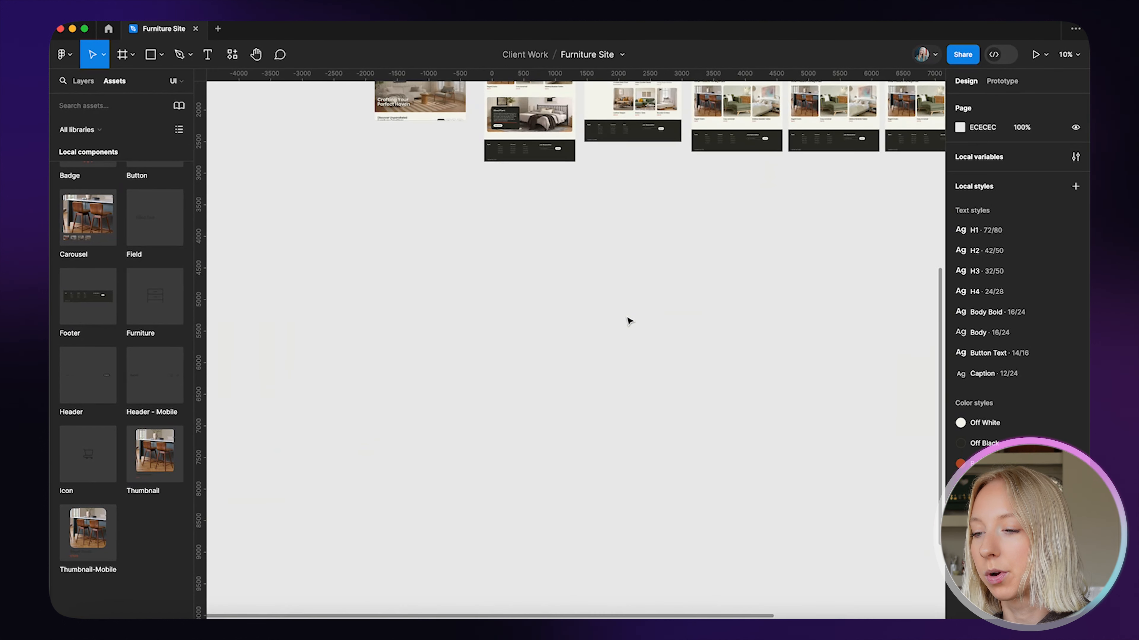
scroll(475, 506, up, 10)
scroll(470, 516, up, 2)
scroll(470, 515, right, 3)
double_click(566, 150)
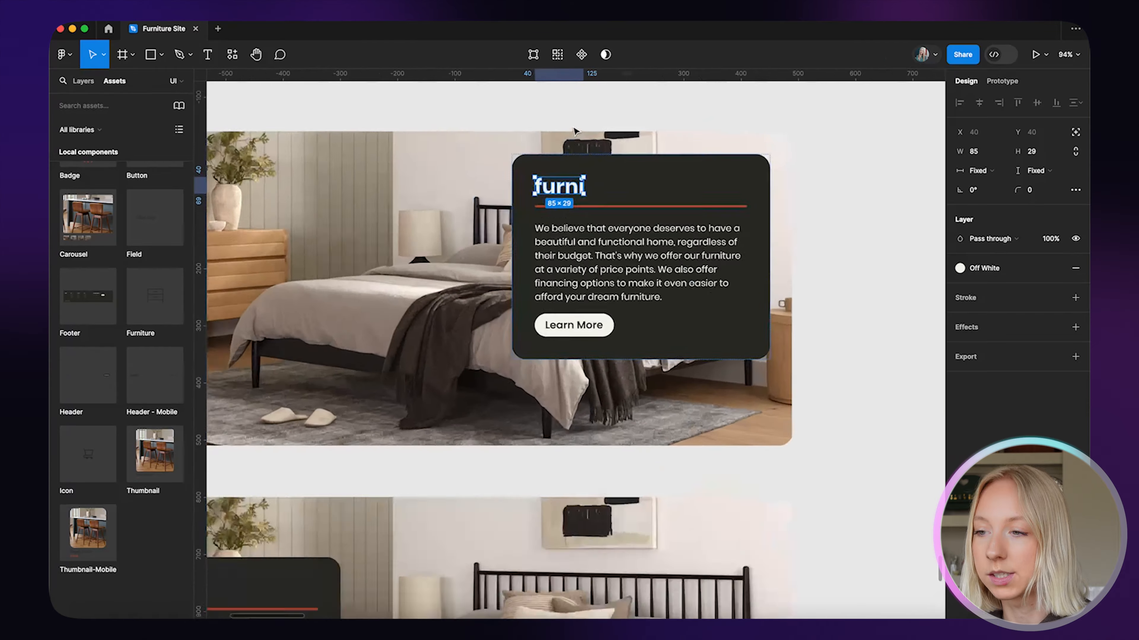
scroll(569, 151, up, 5)
scroll(582, 192, down, 3)
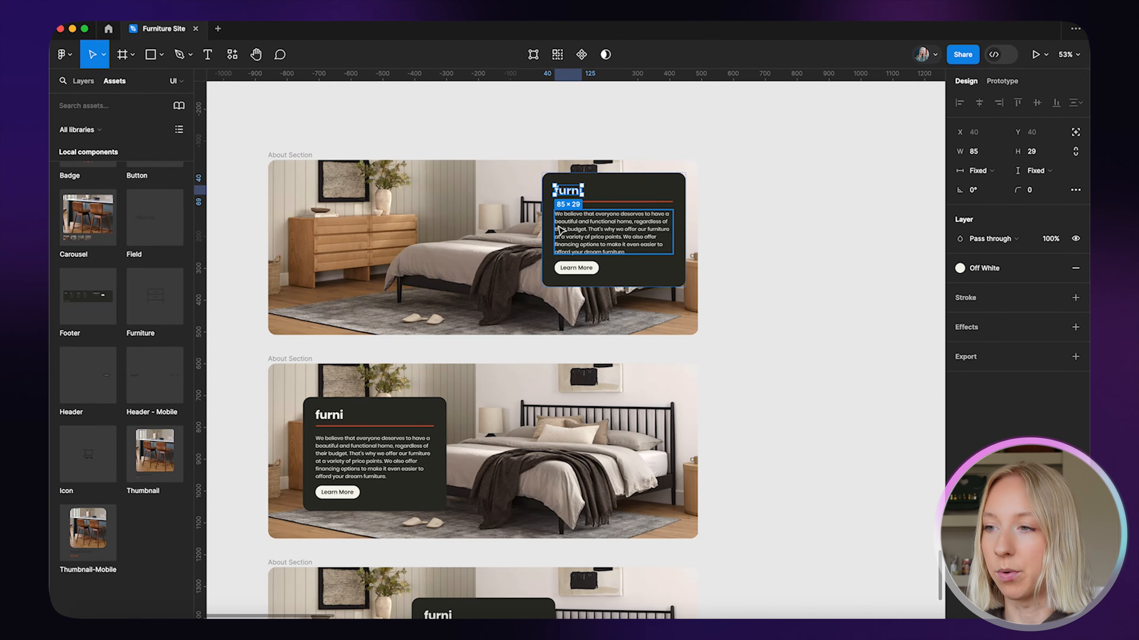
scroll(673, 168, down, 2)
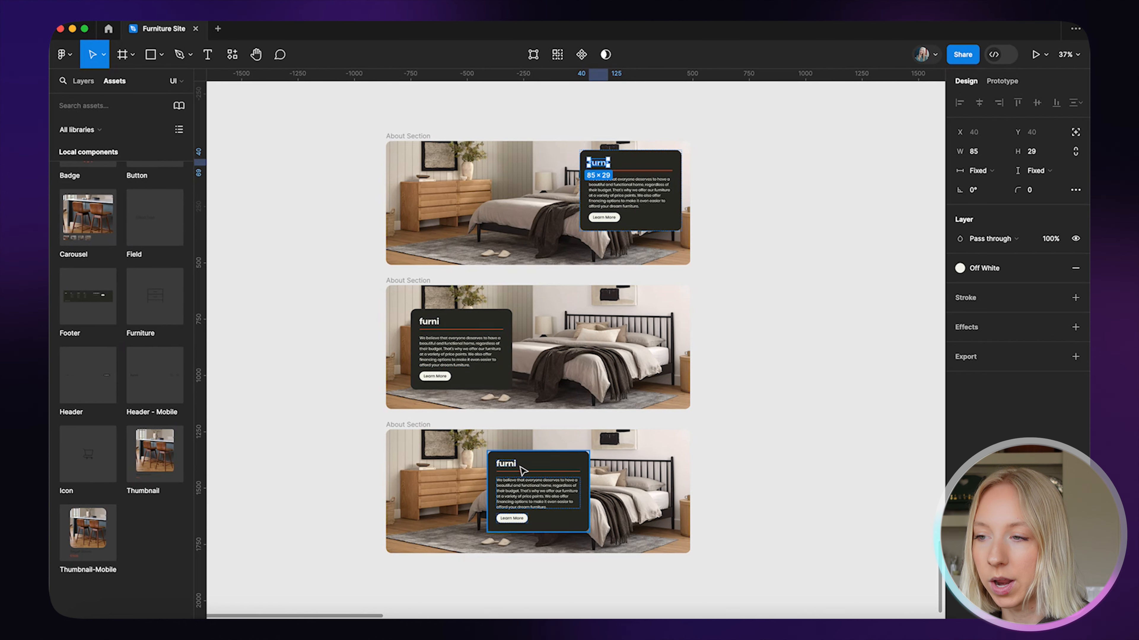
scroll(606, 344, right, 2)
scroll(606, 345, up, 1)
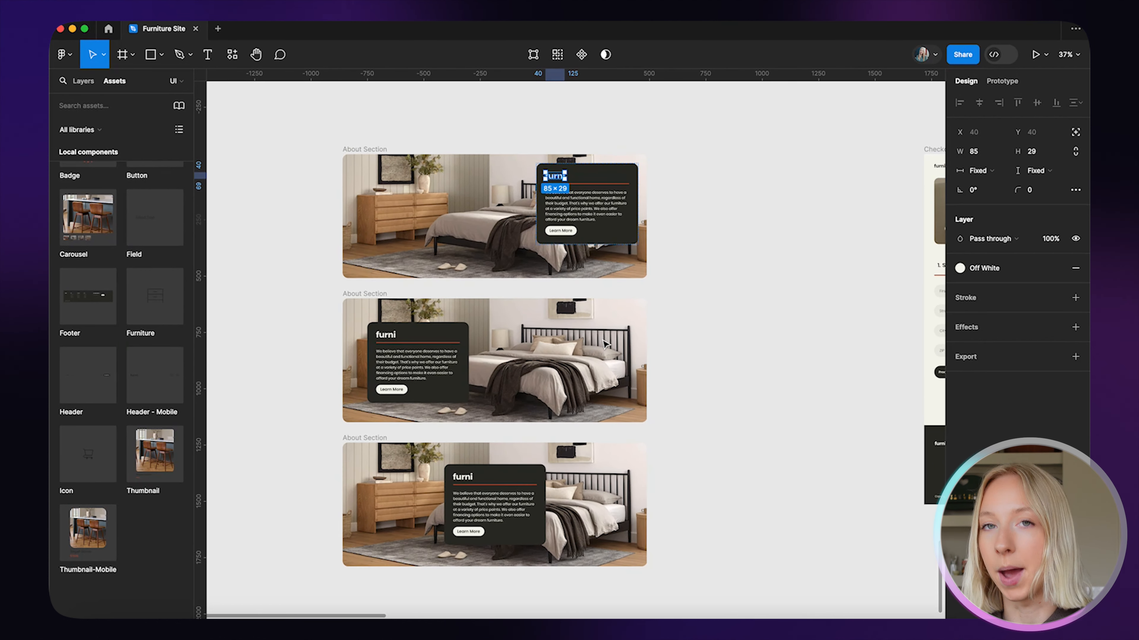
click(557, 54)
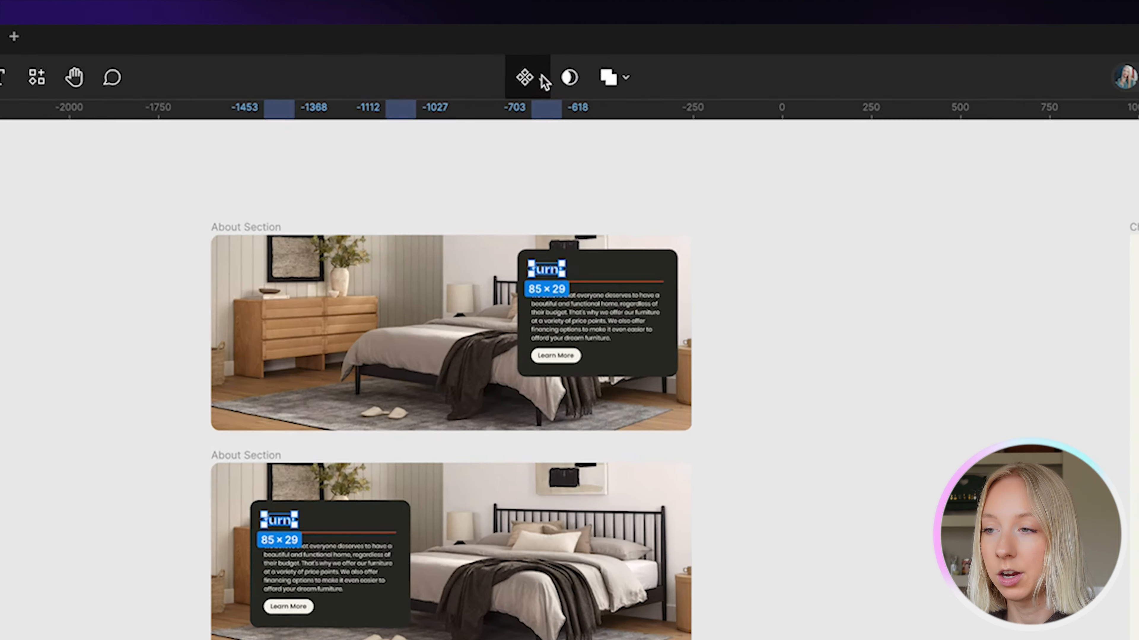
Create one component from the three selected furni logos and place the main component above the first About Section.
click(553, 54)
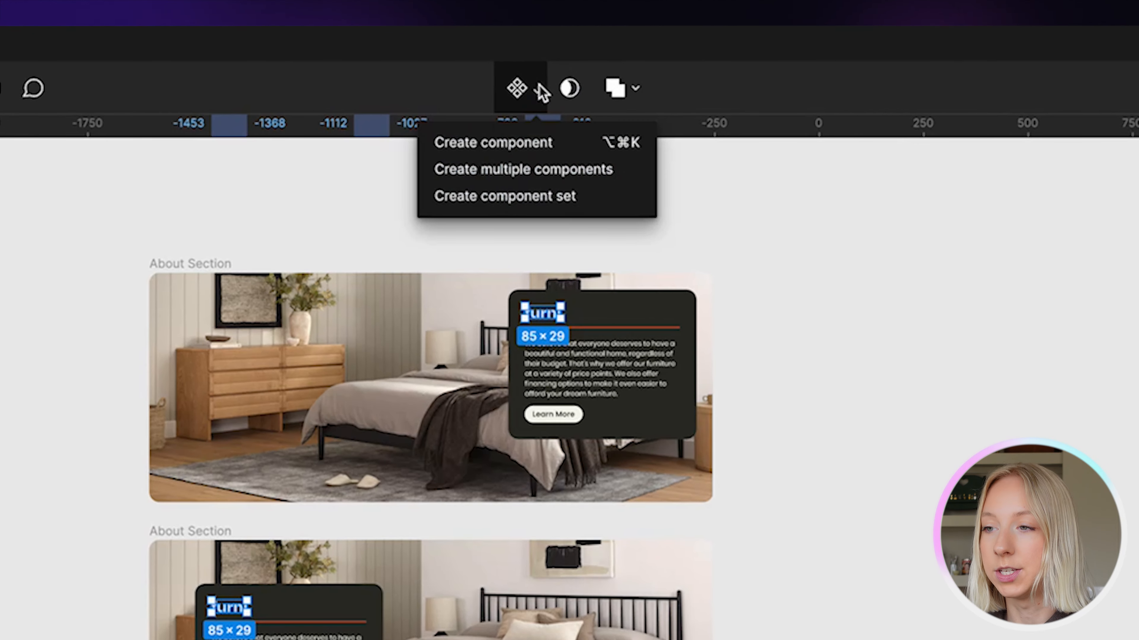
click(521, 144)
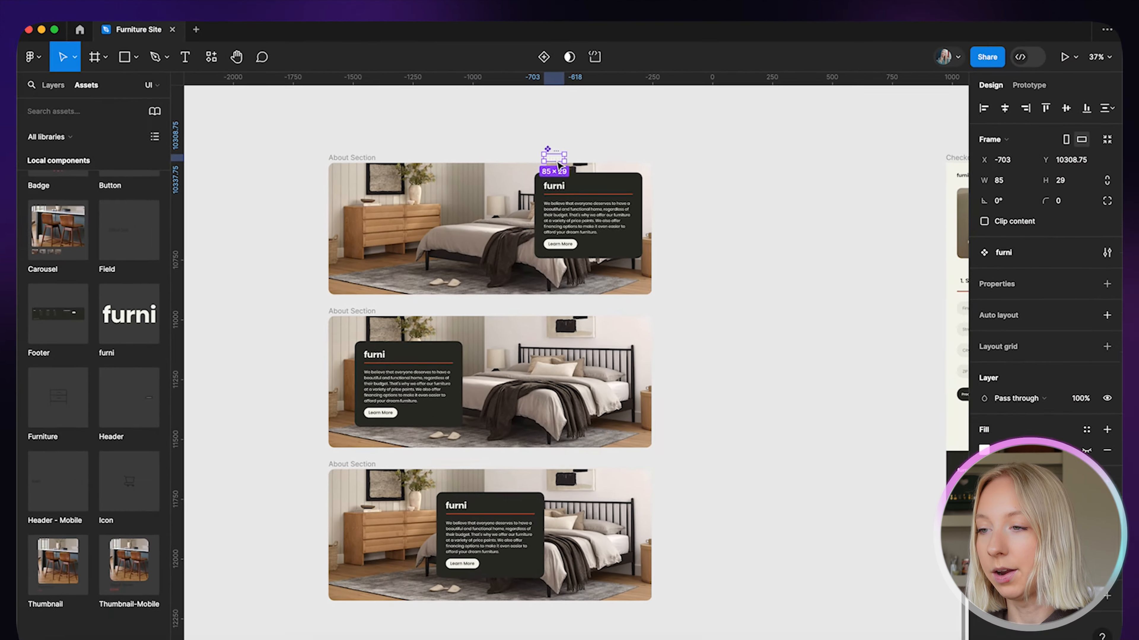
scroll(545, 269, up, 5)
scroll(558, 156, down, 5)
drag(469, 217, 497, 138)
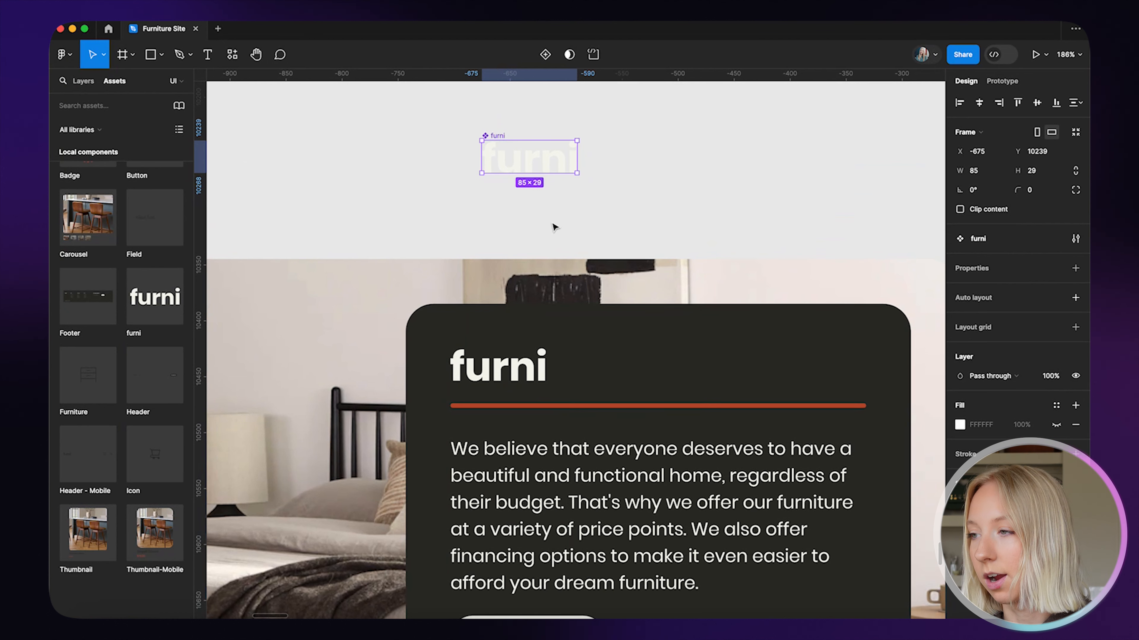
Darken the page background to the grey B3B3B3.
scroll(514, 224, up, 5)
click(876, 134)
click(960, 127)
drag(801, 157, 776, 190)
Move the main furni component further above the first About Section, to about X -750, Y 10173.
click(671, 191)
scroll(669, 190, down, 4)
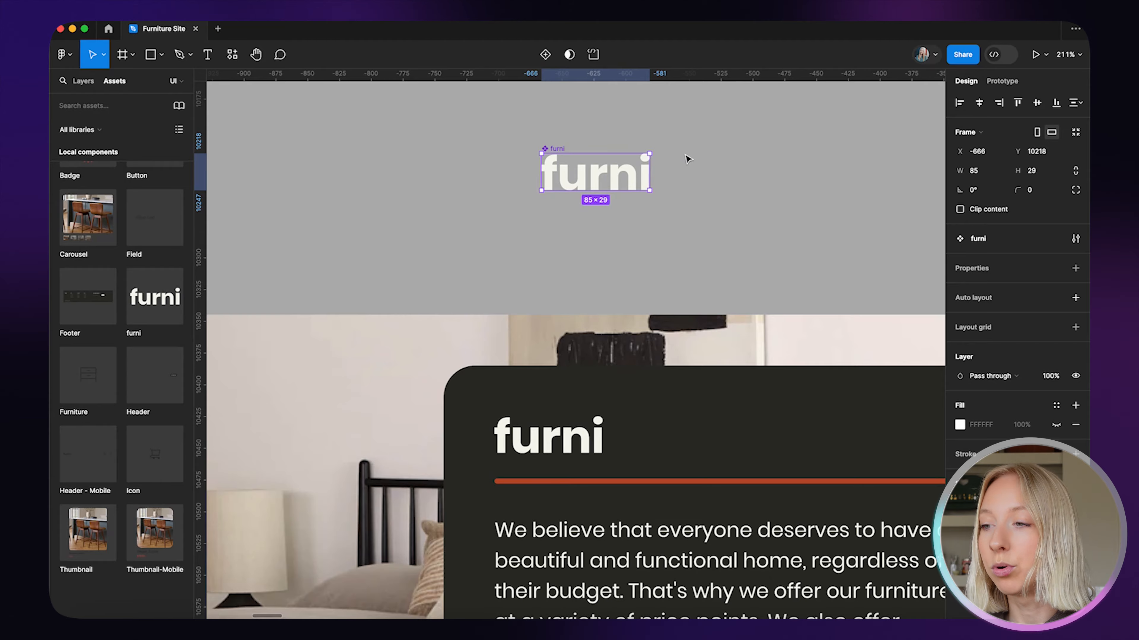
scroll(688, 159, down, 5)
drag(657, 163, 625, 146)
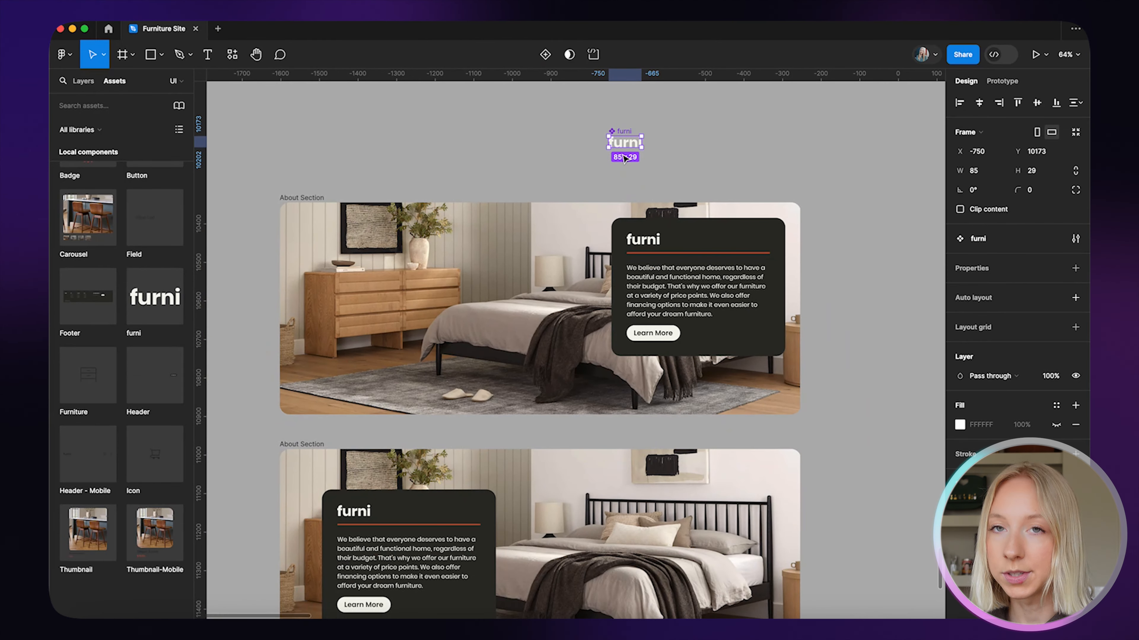
scroll(594, 353, down, 2)
scroll(595, 352, left, 1)
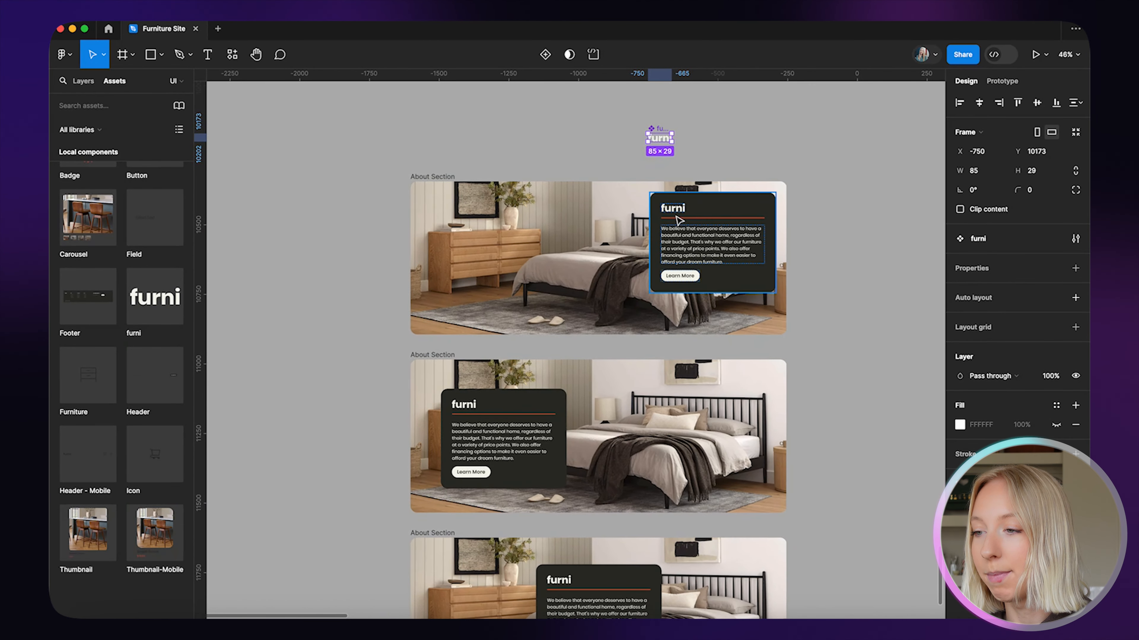
Inspect the furni logos in the first and second About Sections as component instances.
double_click(673, 210)
scroll(674, 210, up, 6)
scroll(689, 208, down, 6)
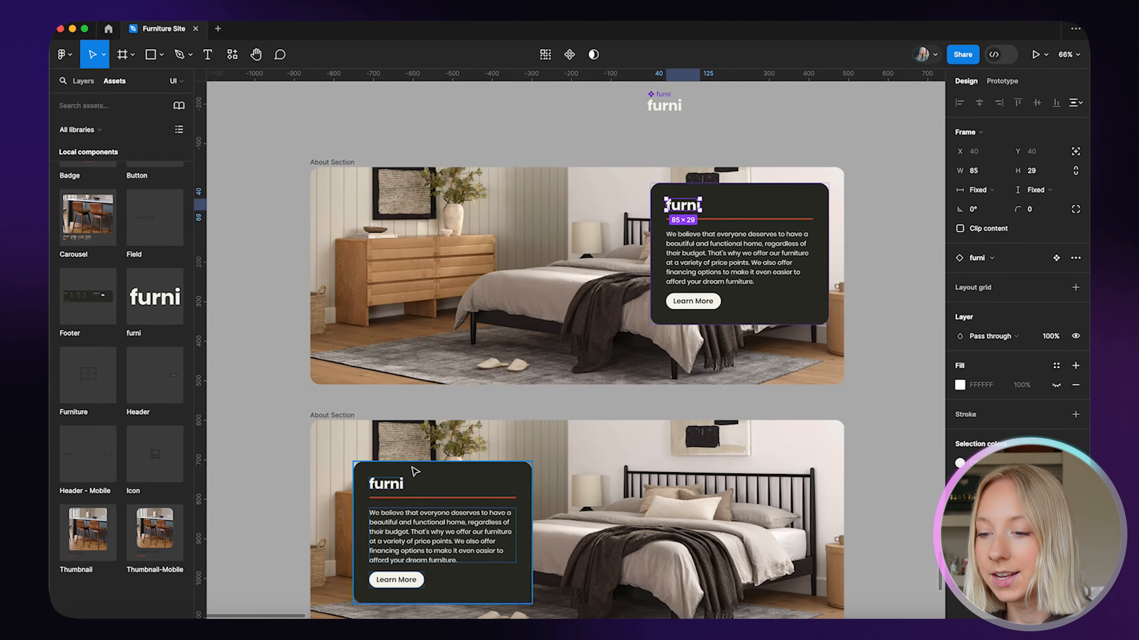
double_click(406, 475)
scroll(390, 485, up, 8)
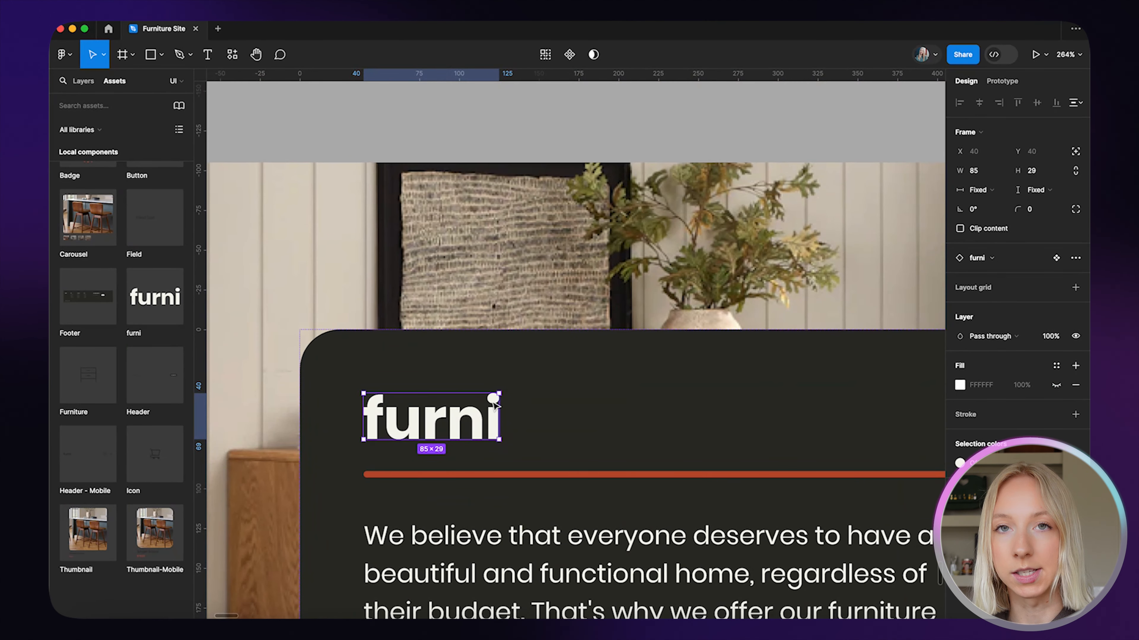
Show the layer list and inspect the furni logo in the third About Section.
click(83, 80)
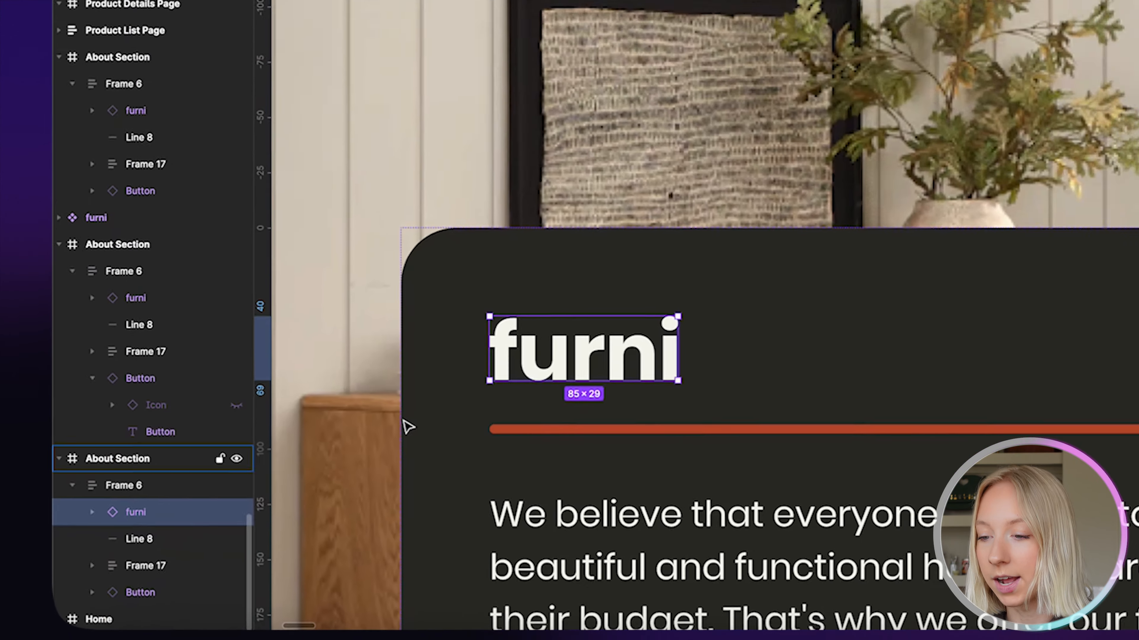
scroll(406, 422, down, 5)
scroll(336, 467, down, 6)
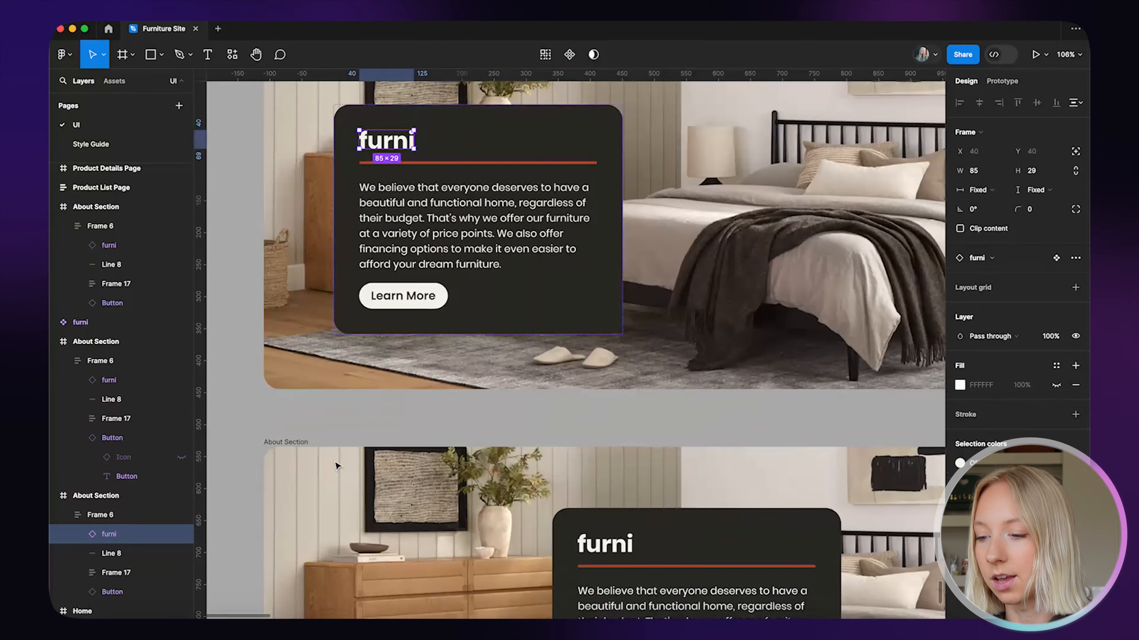
scroll(335, 466, down, 3)
click(507, 512)
double_click(508, 514)
scroll(509, 514, down, 3)
scroll(509, 515, up, 5)
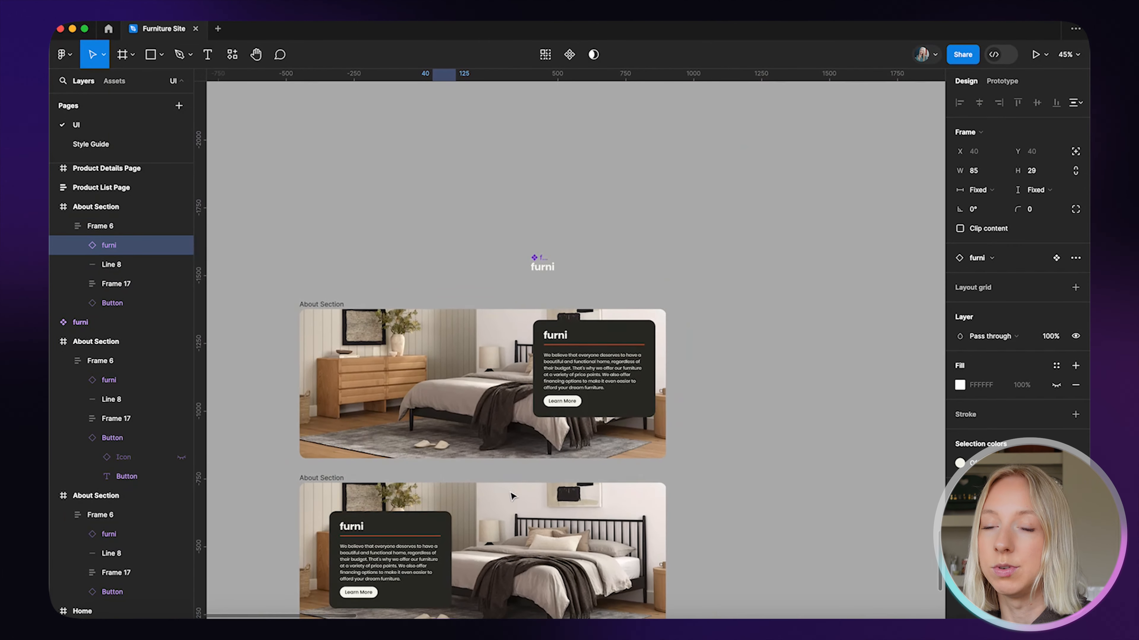
Try to recolour the furni shape inside the main component with the Burnt Orange primitive.
click(741, 260)
scroll(548, 295, up, 5)
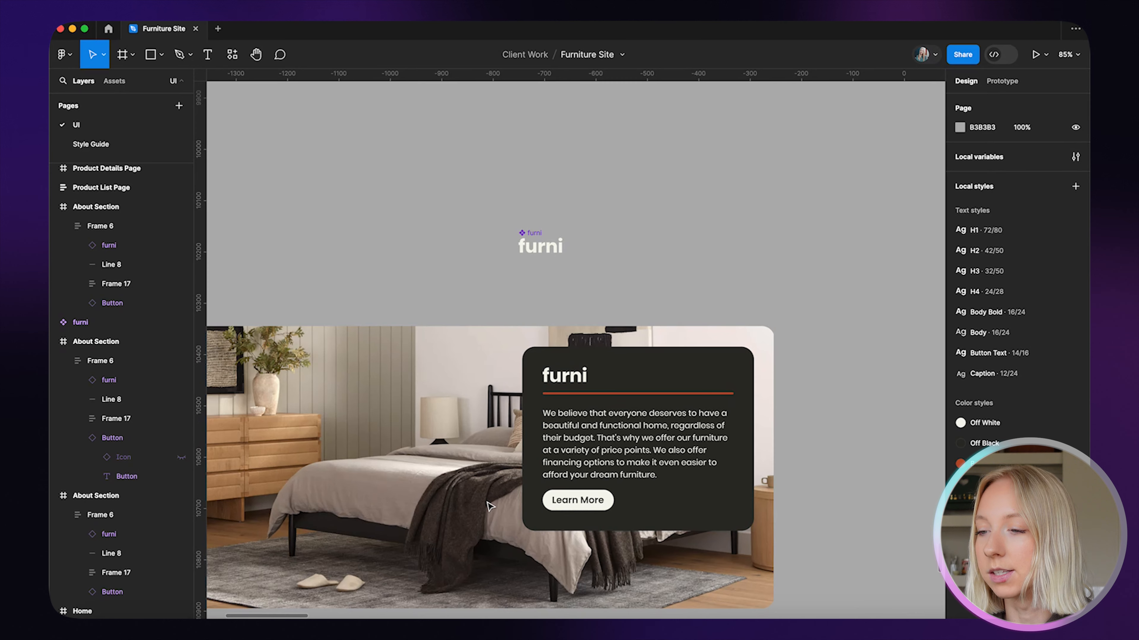
scroll(524, 289, up, 4)
click(573, 228)
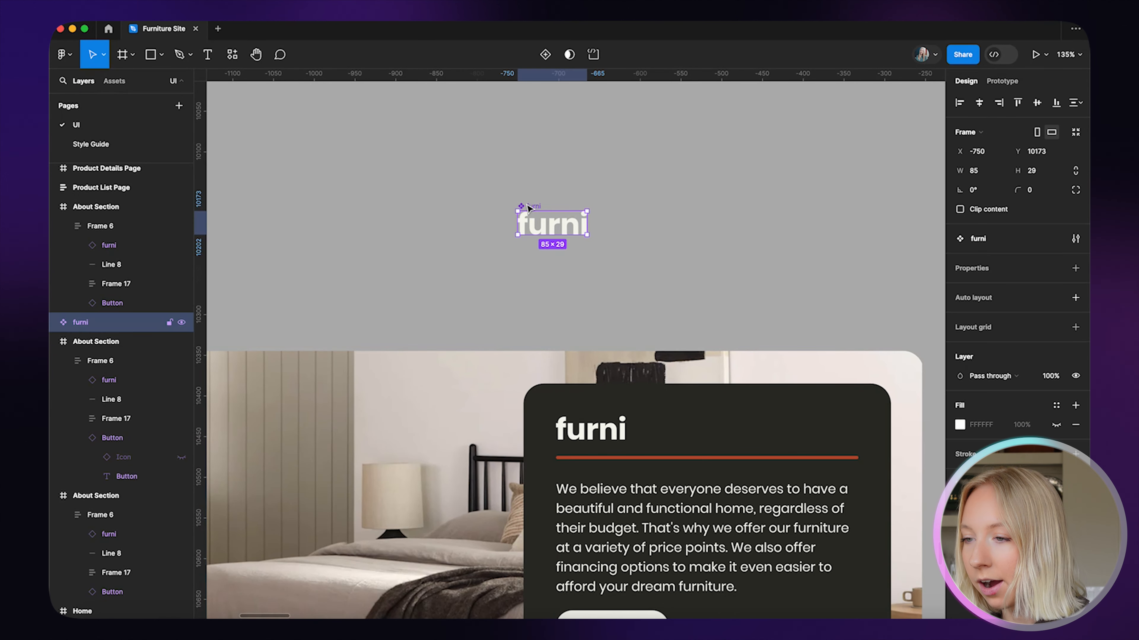
double_click(554, 229)
click(983, 375)
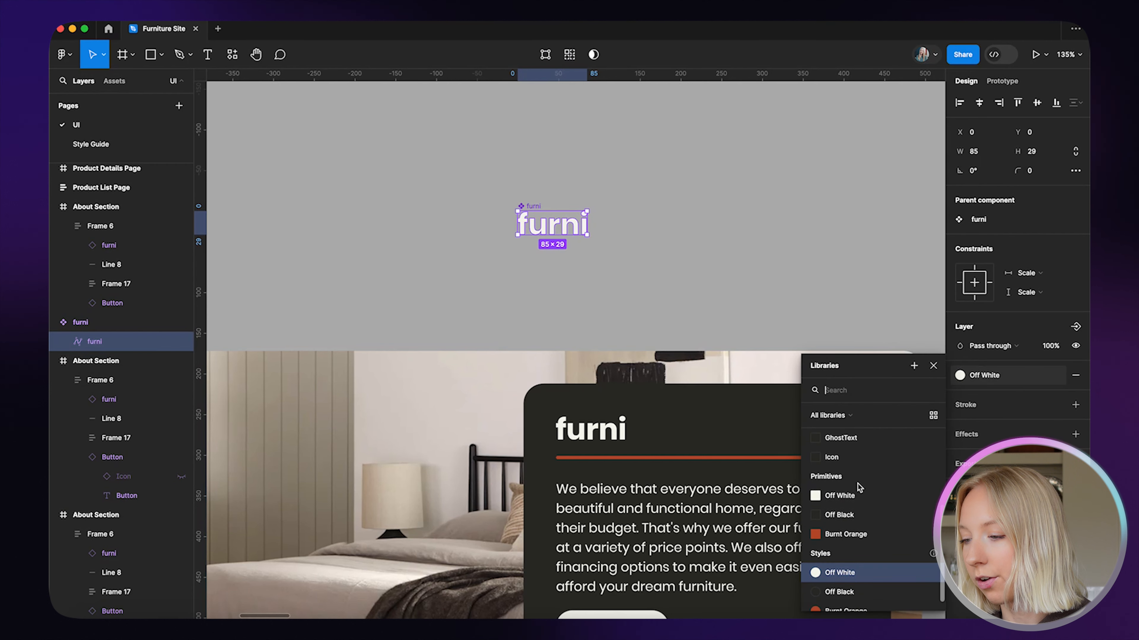
click(842, 534)
scroll(717, 272, down, 5)
key(ctrl+z)
Try to override the colour of the first About Section's furni instance with Burnt Orange.
click(755, 175)
scroll(755, 176, down, 1)
double_click(667, 232)
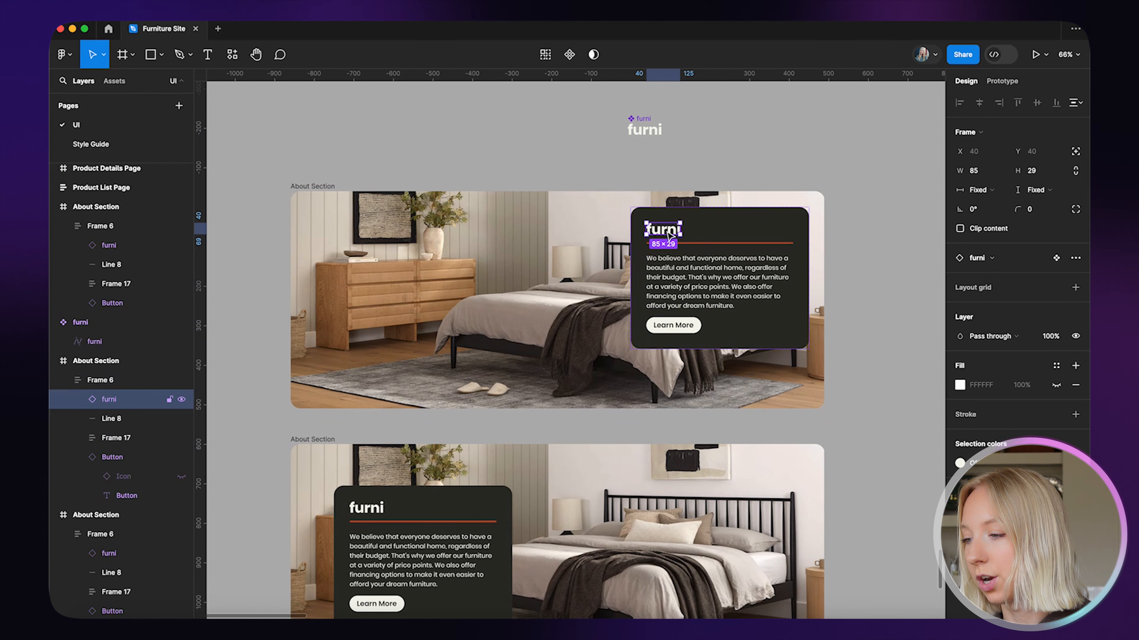
click(959, 463)
click(846, 498)
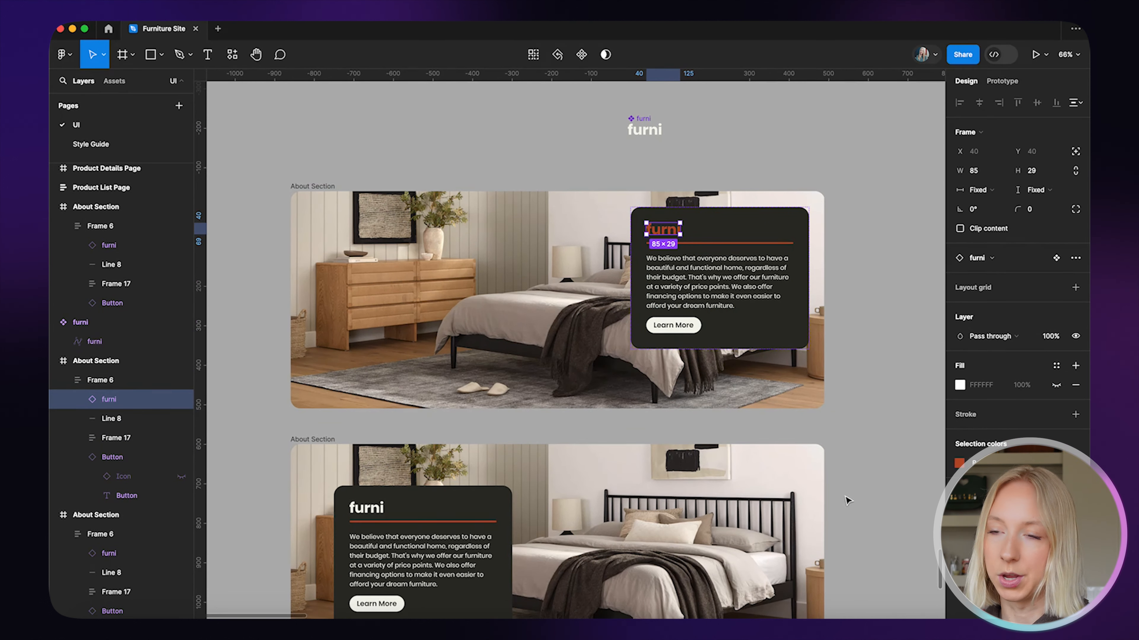
click(775, 180)
key(super+z)
key(super+z)
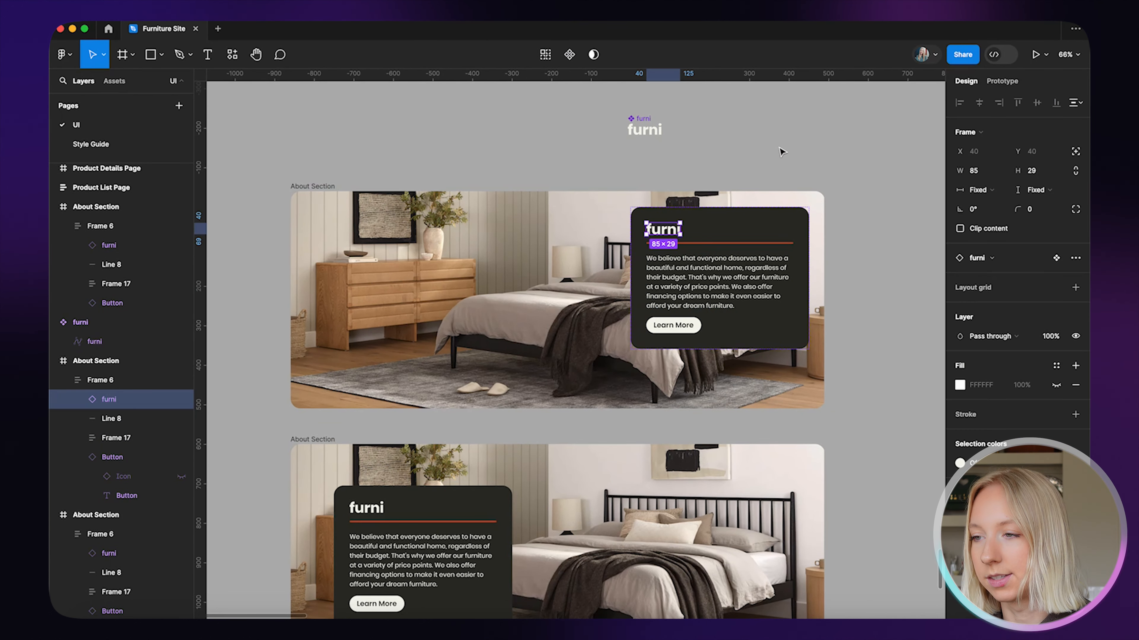
Move the main furni component to X -1687, Y 10055, above the left corner of the first About Section.
click(779, 151)
click(638, 133)
scroll(515, 117, down, 10)
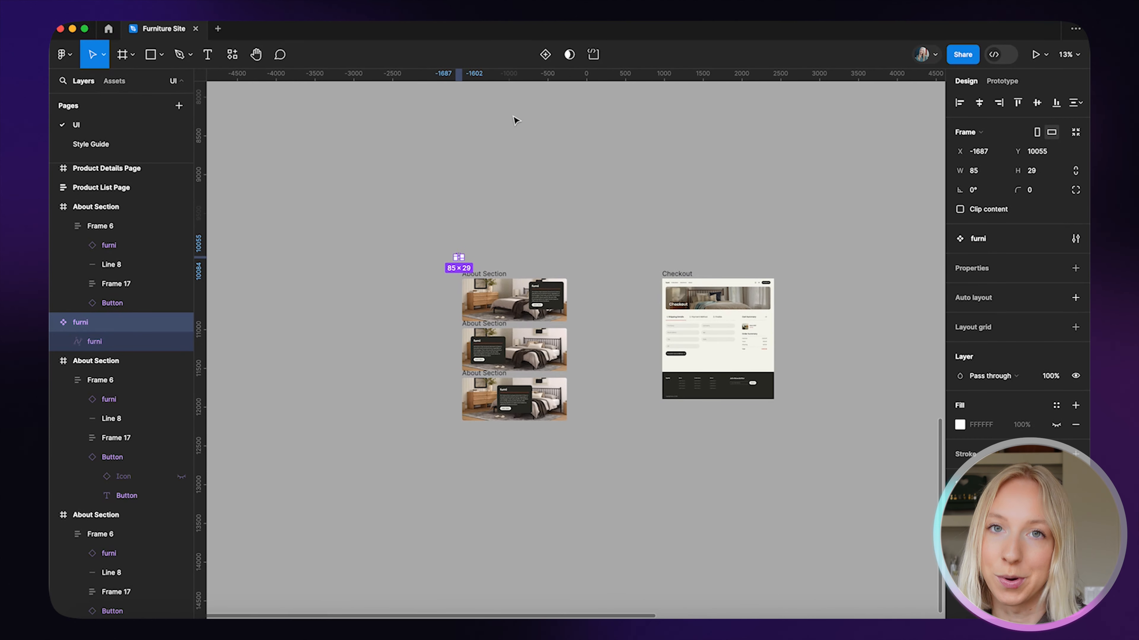